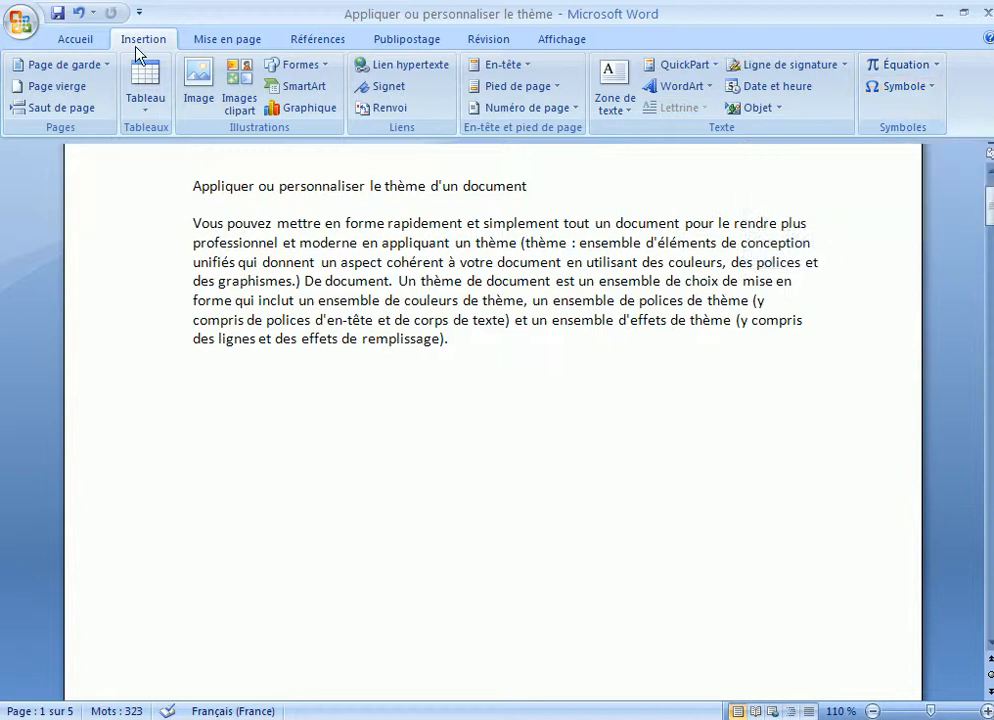
- Insert the sad-face symbol at the end of the paragraph, after "des effets de remplissage)."
left_click(927, 92)
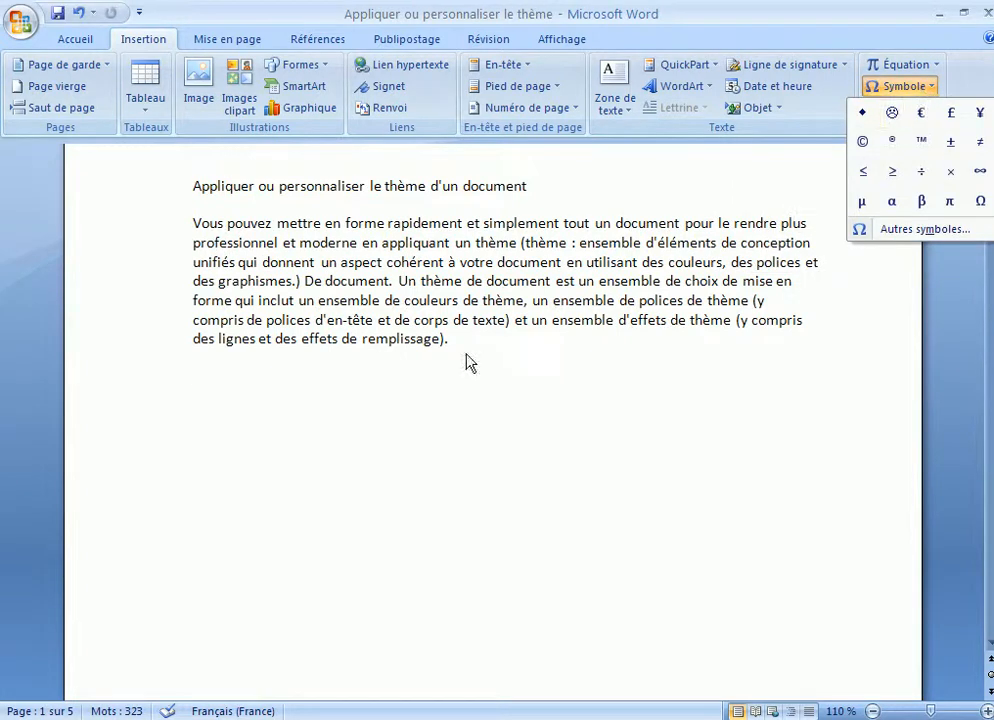
left_click(330, 363)
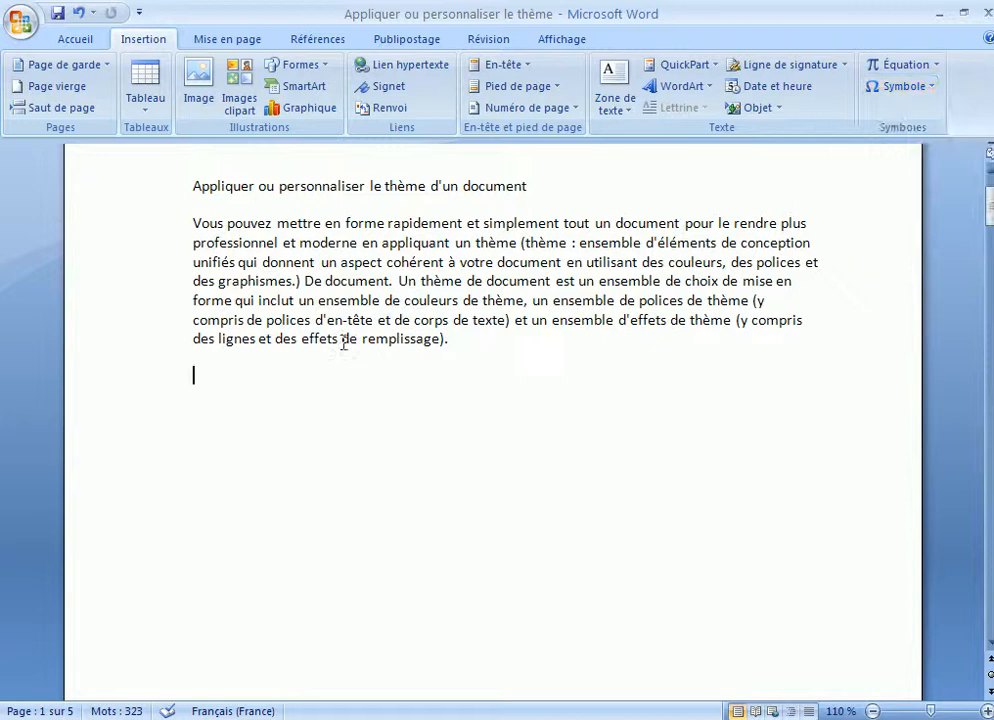
left_click(466, 344)
left_click(479, 341)
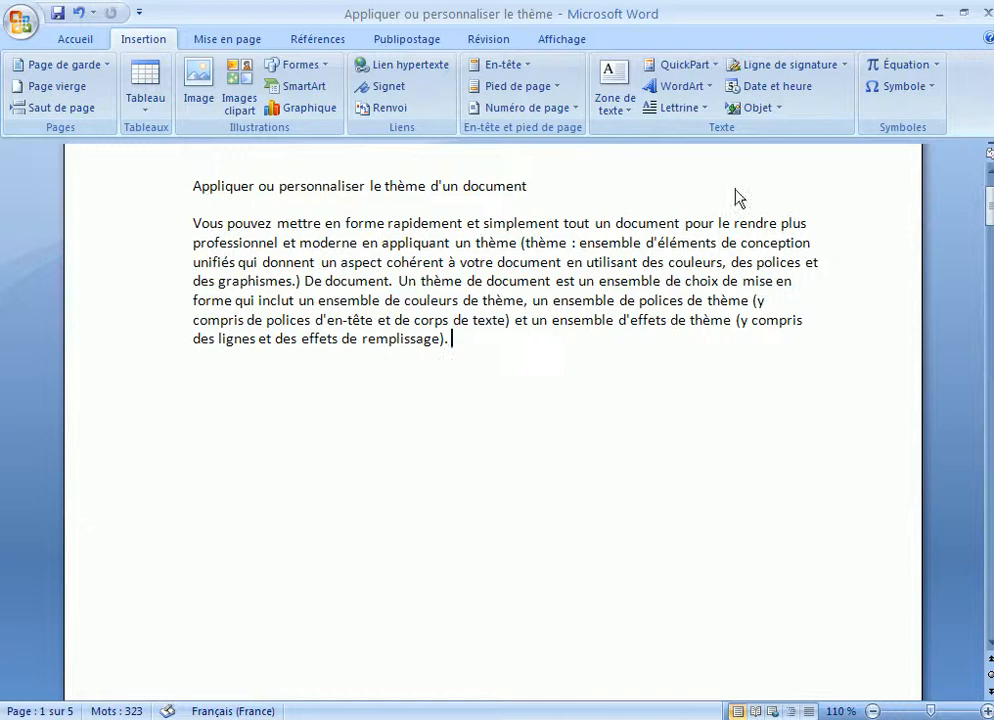
left_click(915, 87)
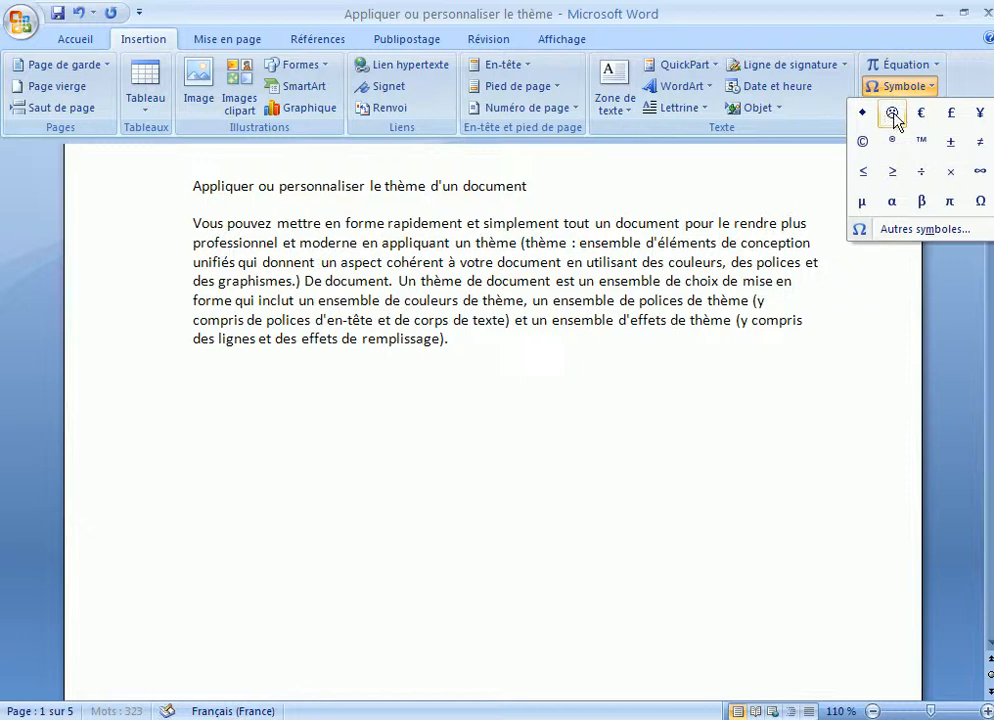
left_click(892, 114)
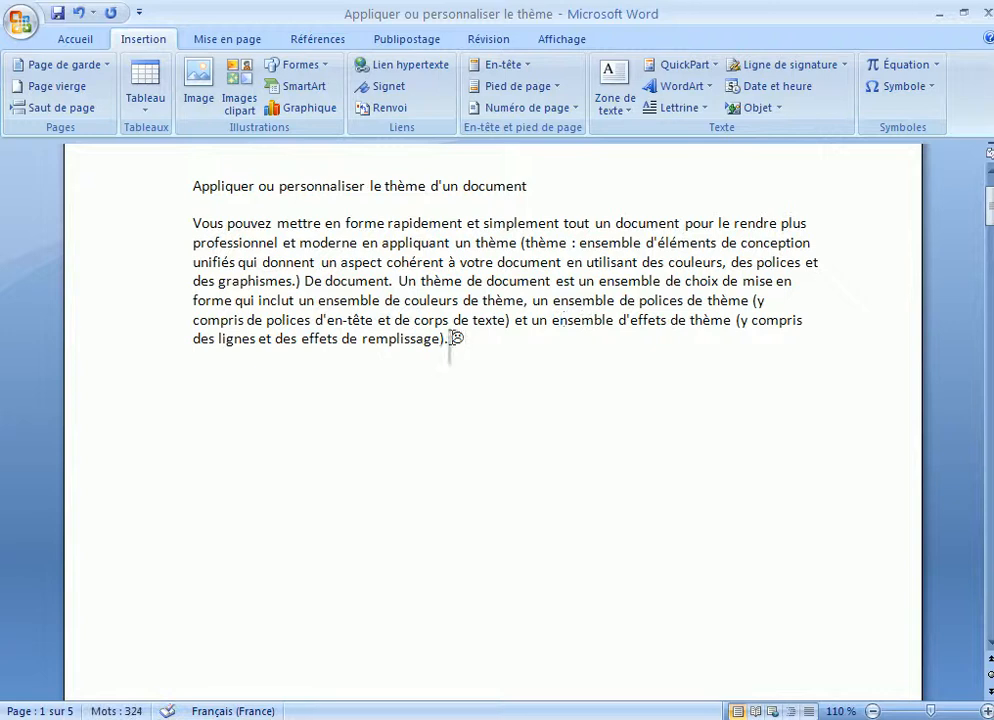
- Set the font size of the sad-face symbol at the end of the paragraph to 12
double_click(458, 338)
left_click(474, 337)
double_click(457, 337)
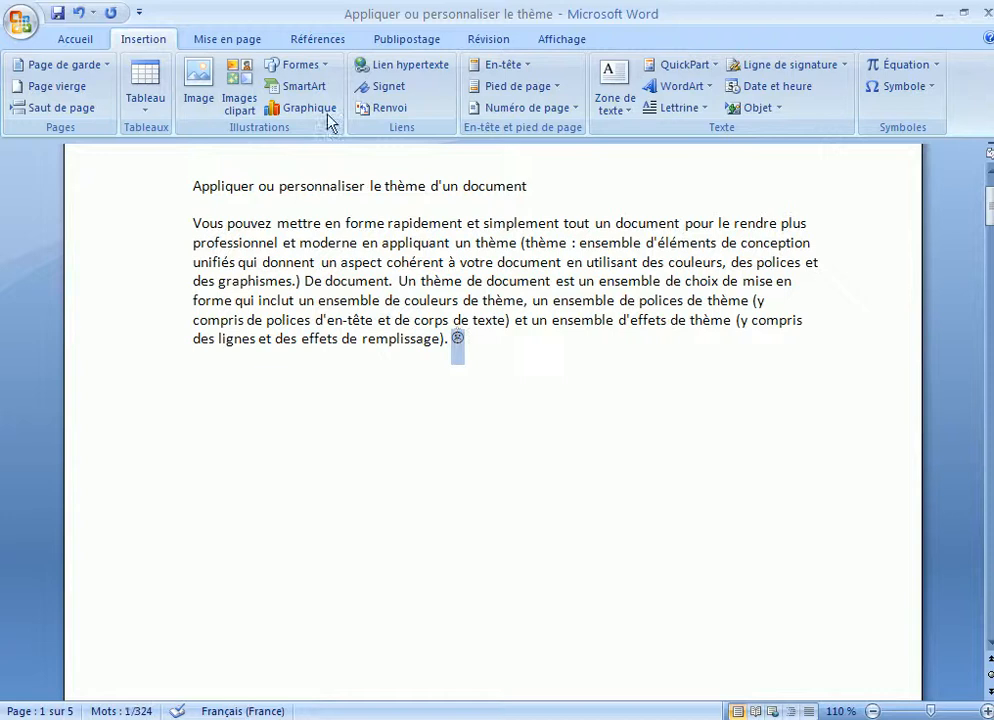
left_click(80, 42)
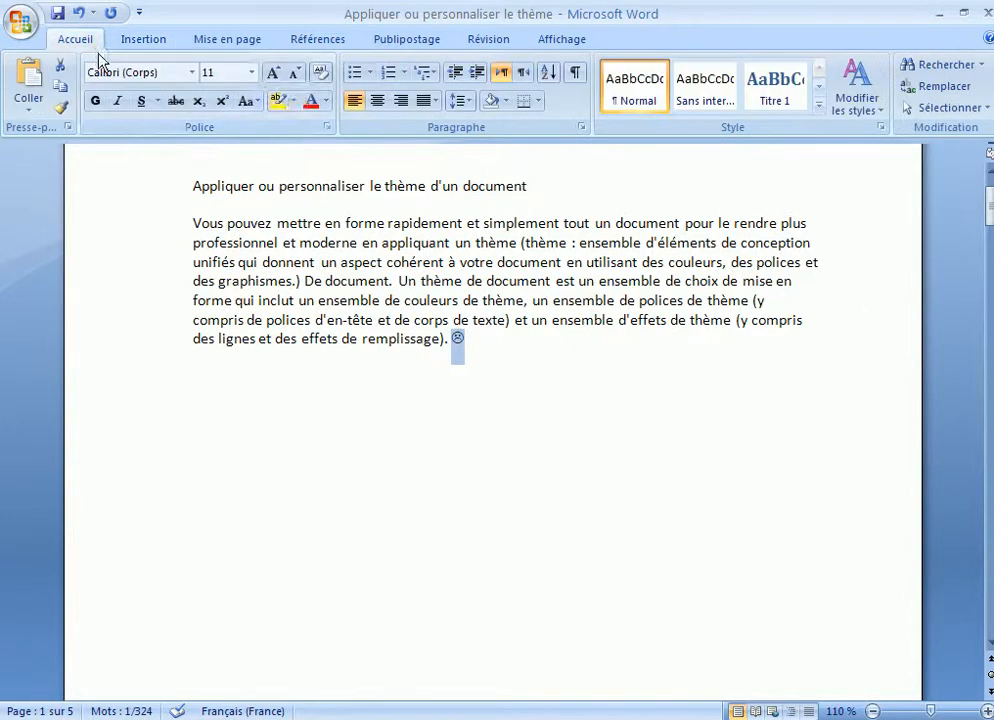
left_click(272, 79)
left_click(272, 79)
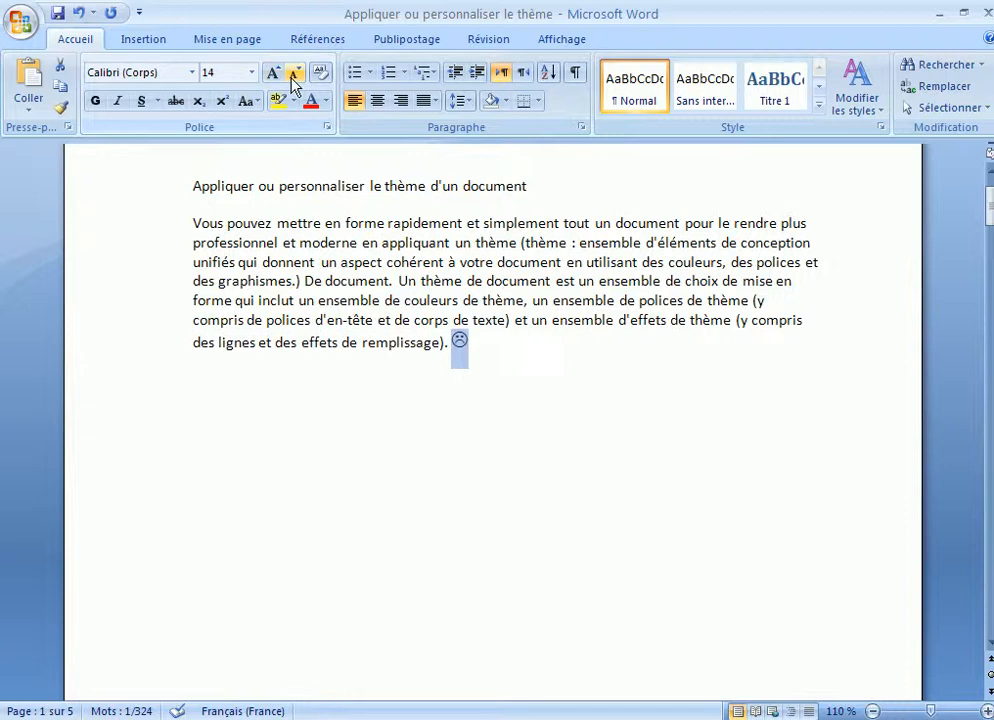
left_click(293, 80)
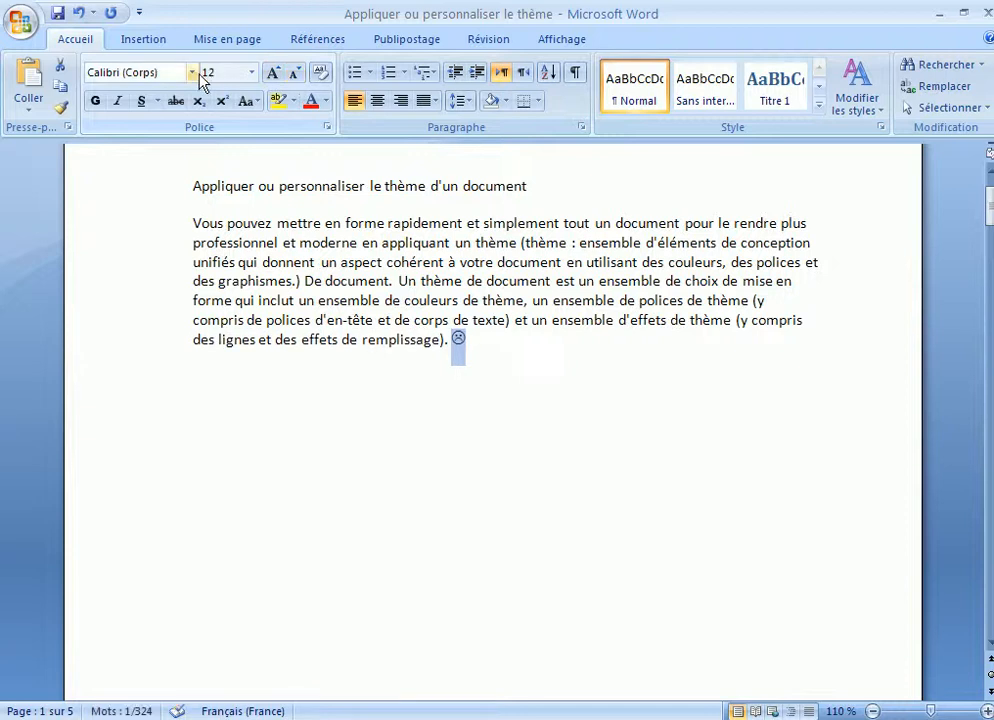
- Colour the sad-face symbol in the standard green, leaving it without bold or italic
left_click(325, 102)
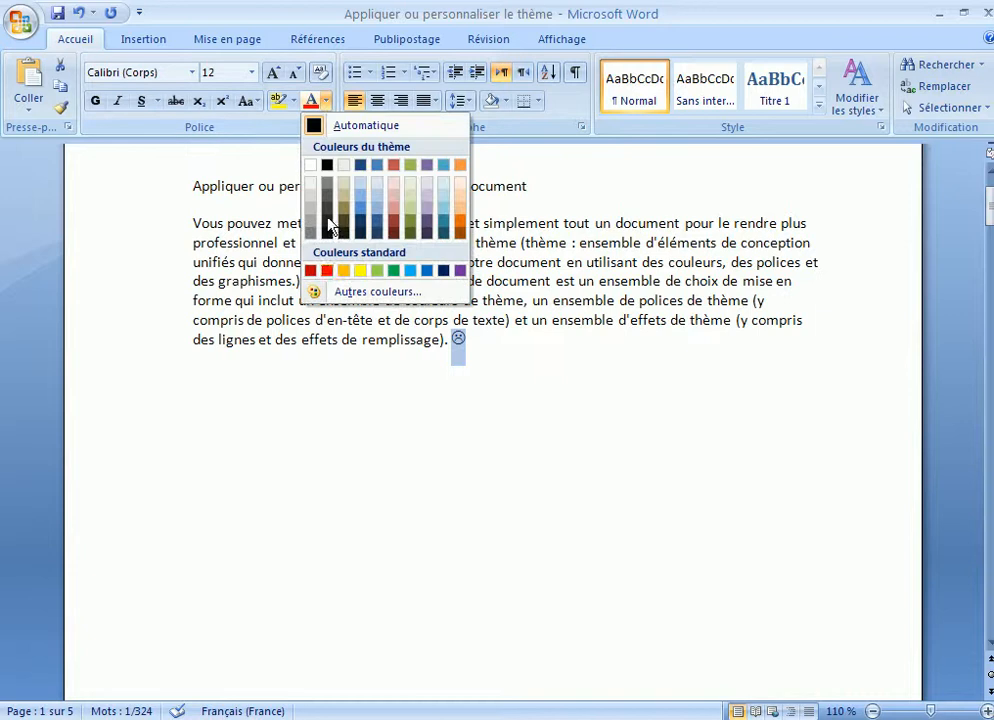
left_click(395, 271)
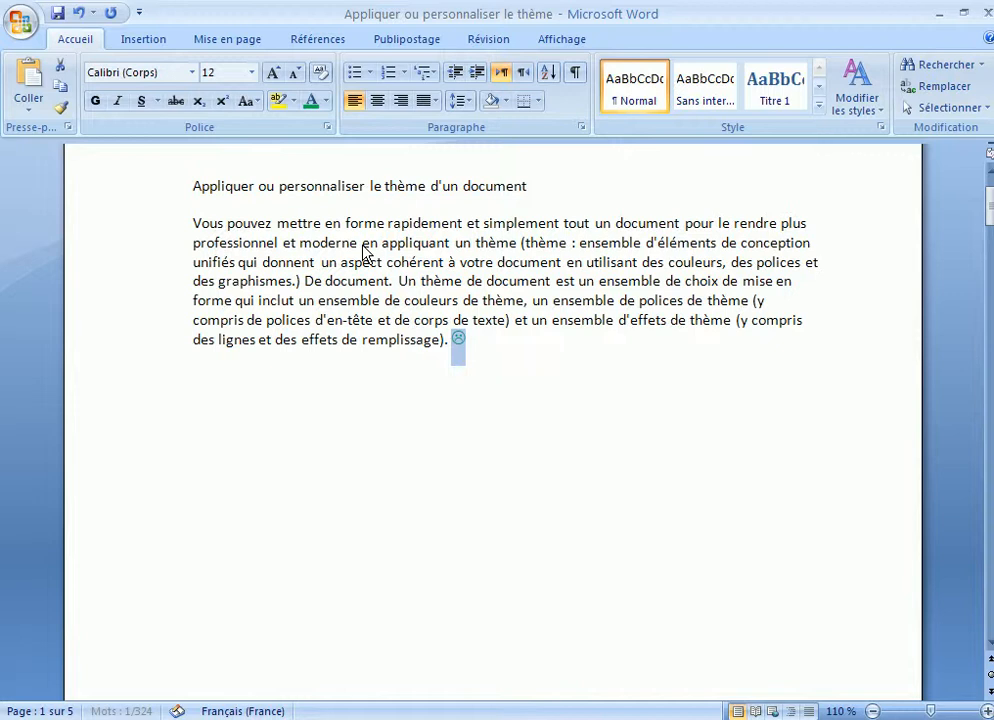
left_click(105, 106)
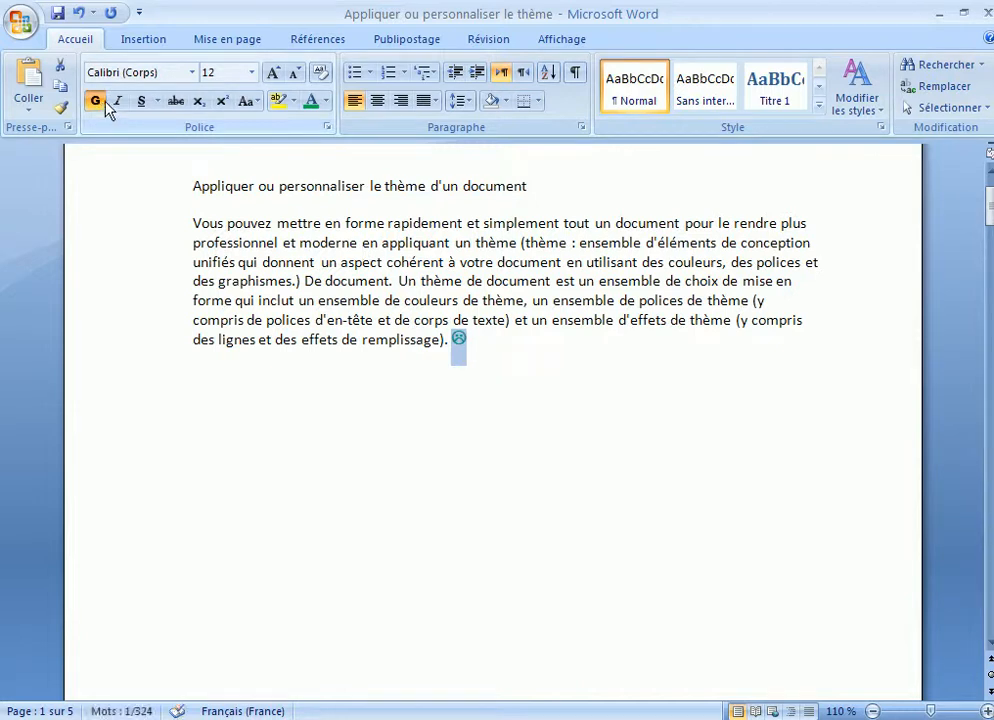
left_click(116, 102)
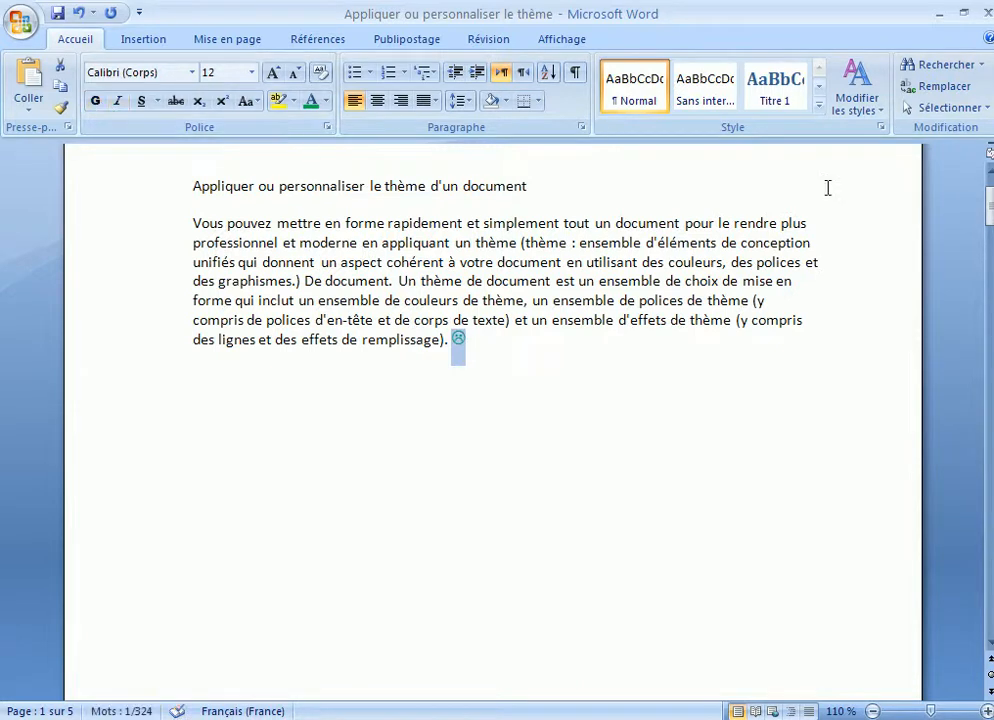
left_click(508, 343)
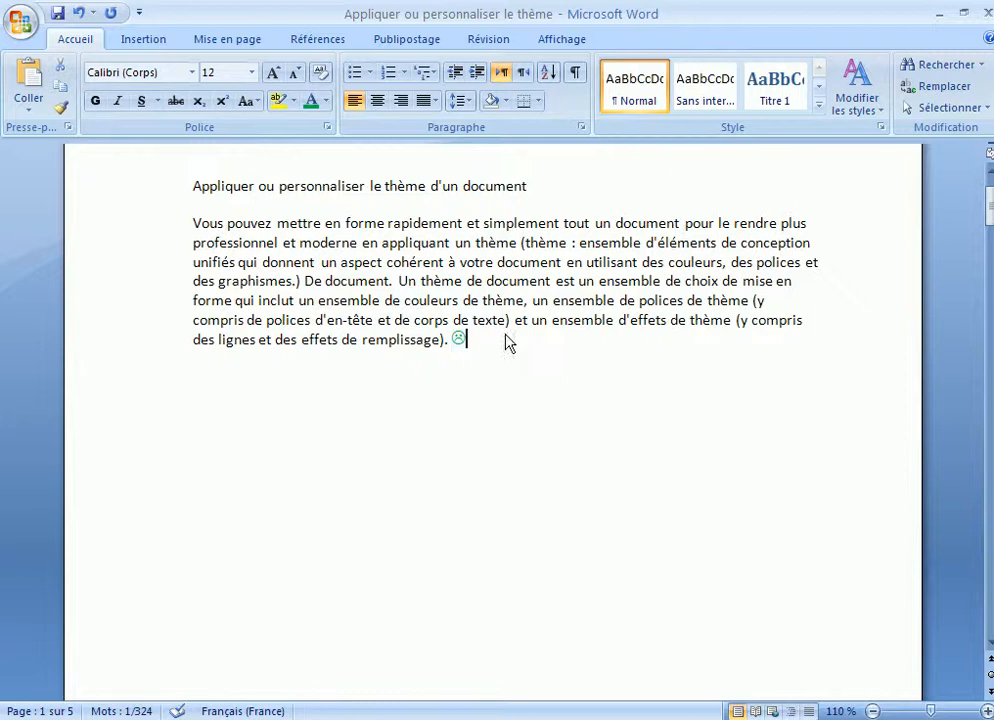
- Browse the additional symbols and select the black telephone in the Wingdings font, character code 40
left_click(150, 40)
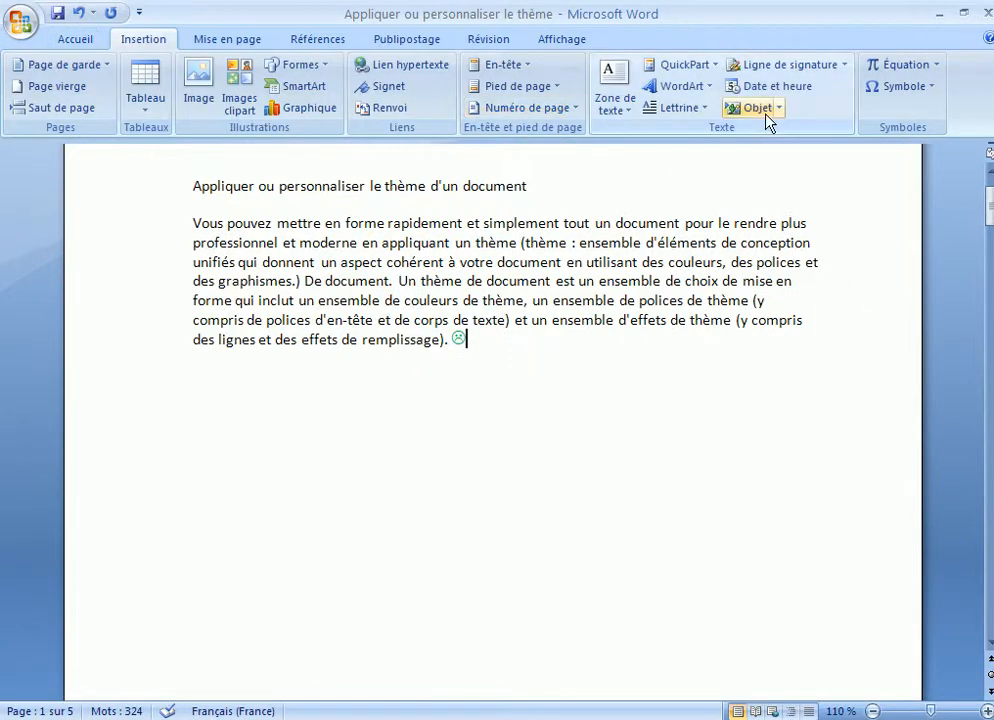
left_click(921, 90)
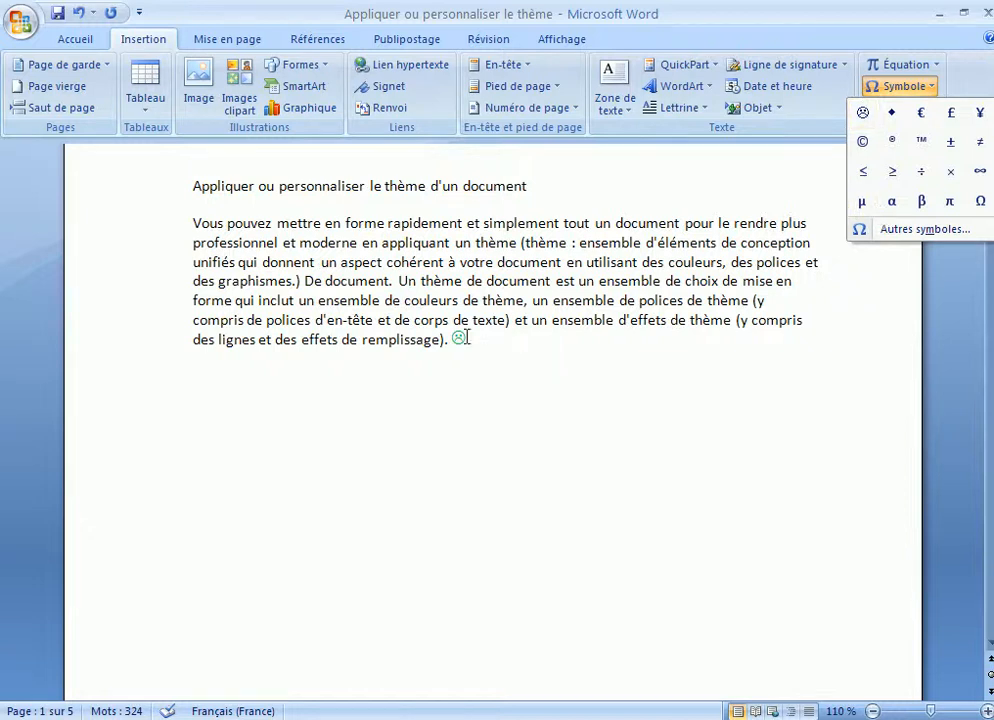
left_click(458, 338)
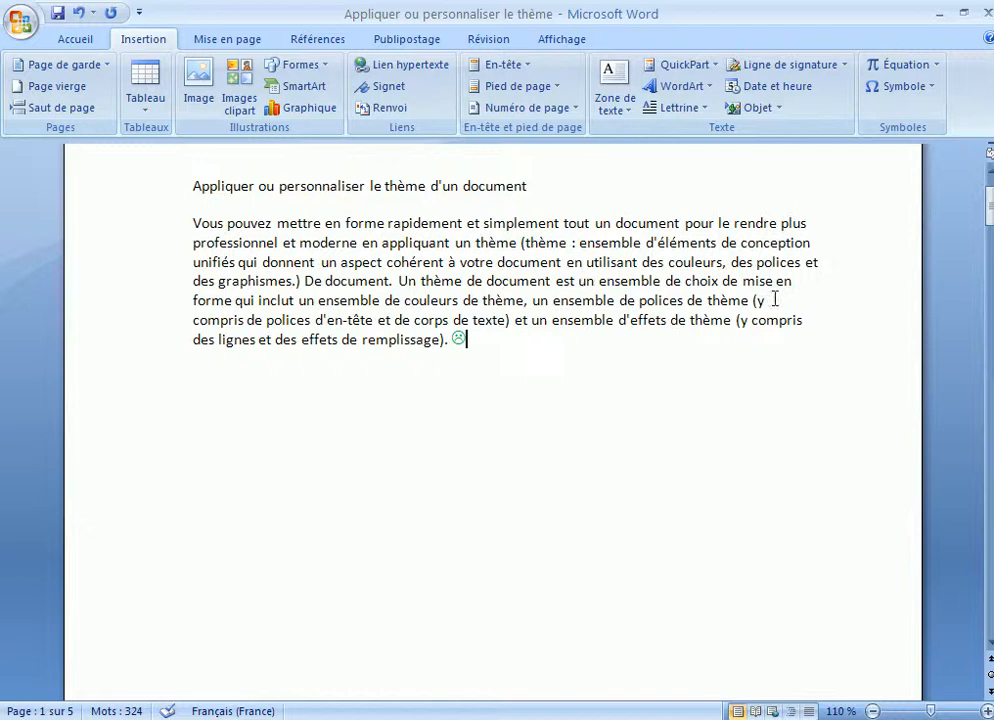
left_click(925, 90)
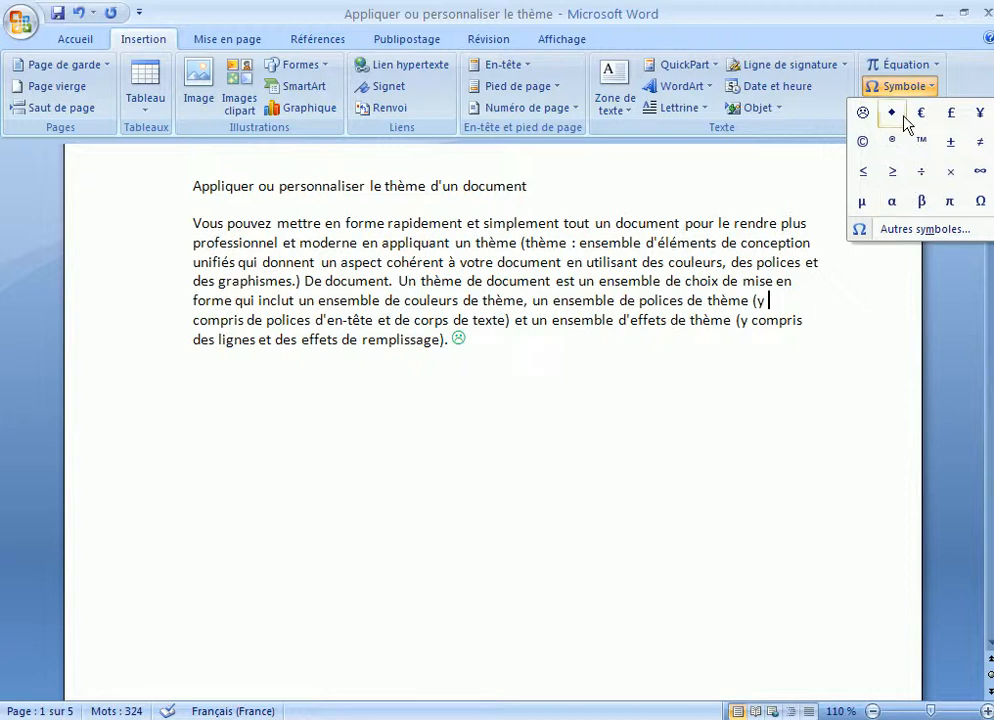
left_click(913, 230)
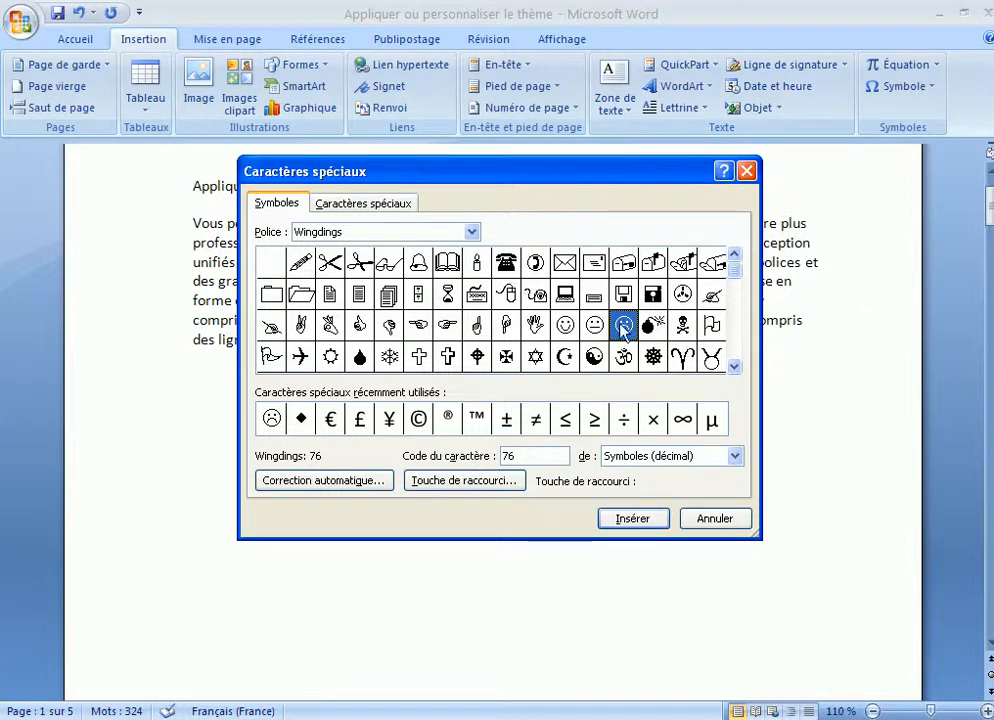
left_click(505, 264)
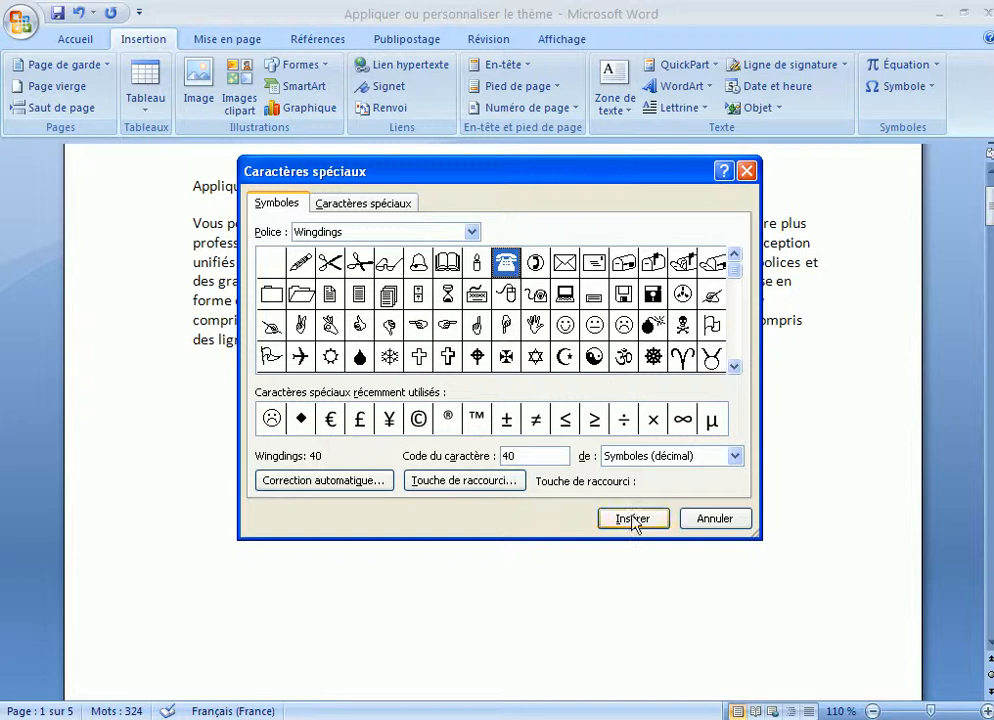
- Assign Ctrl+J as the shortcut key for the telephone symbol, saved in Normal, and close the symbol dialogs
left_click(458, 485)
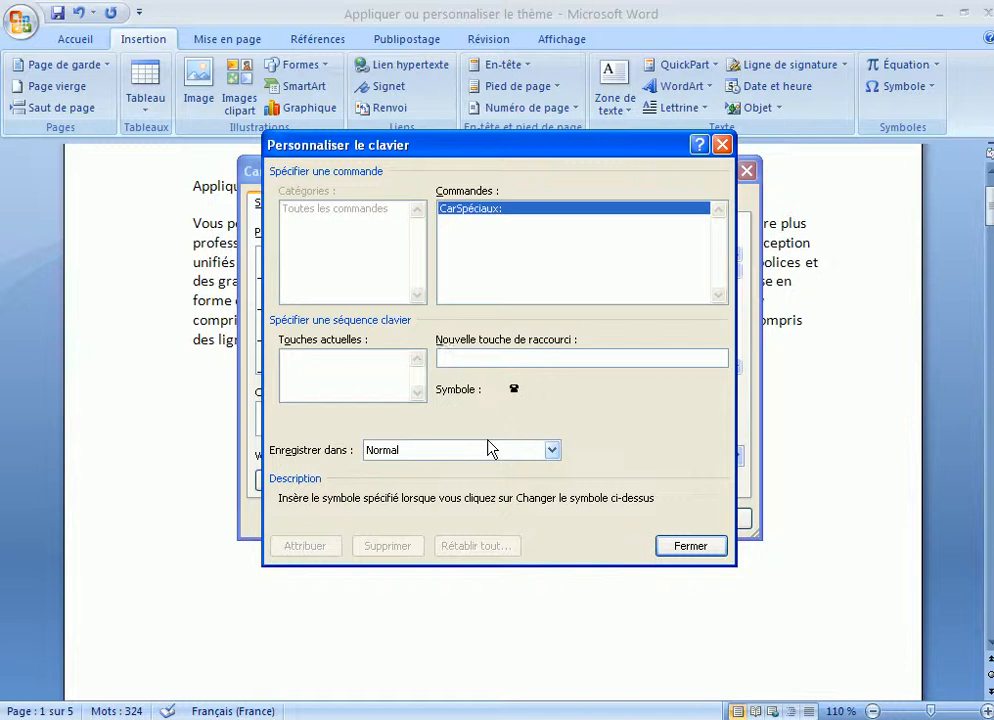
key("ctrl+j")
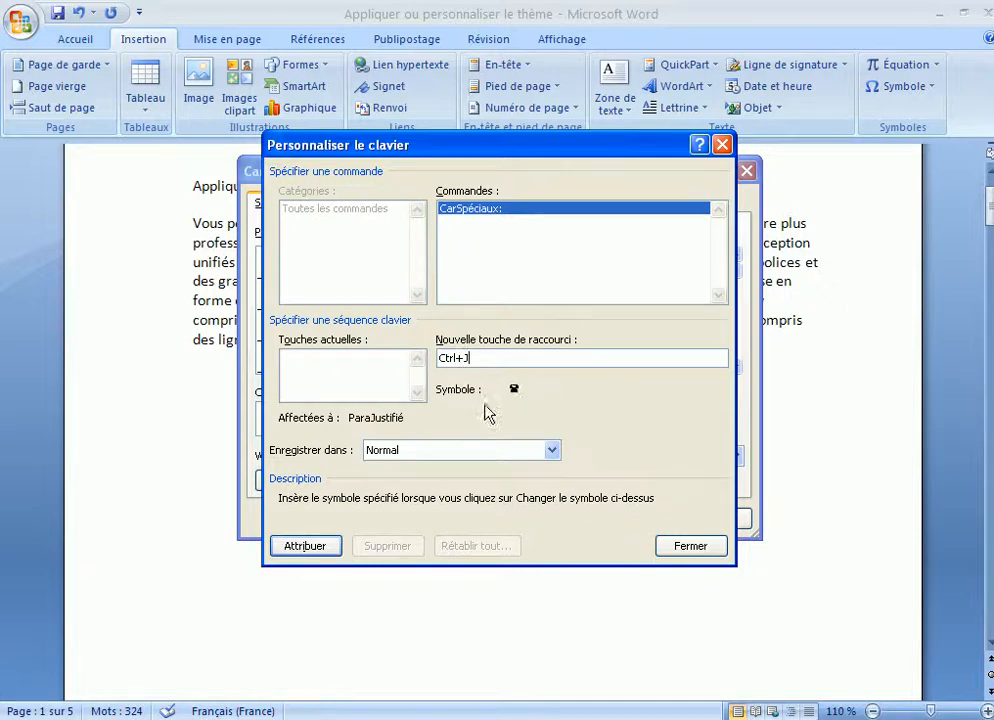
left_click(304, 546)
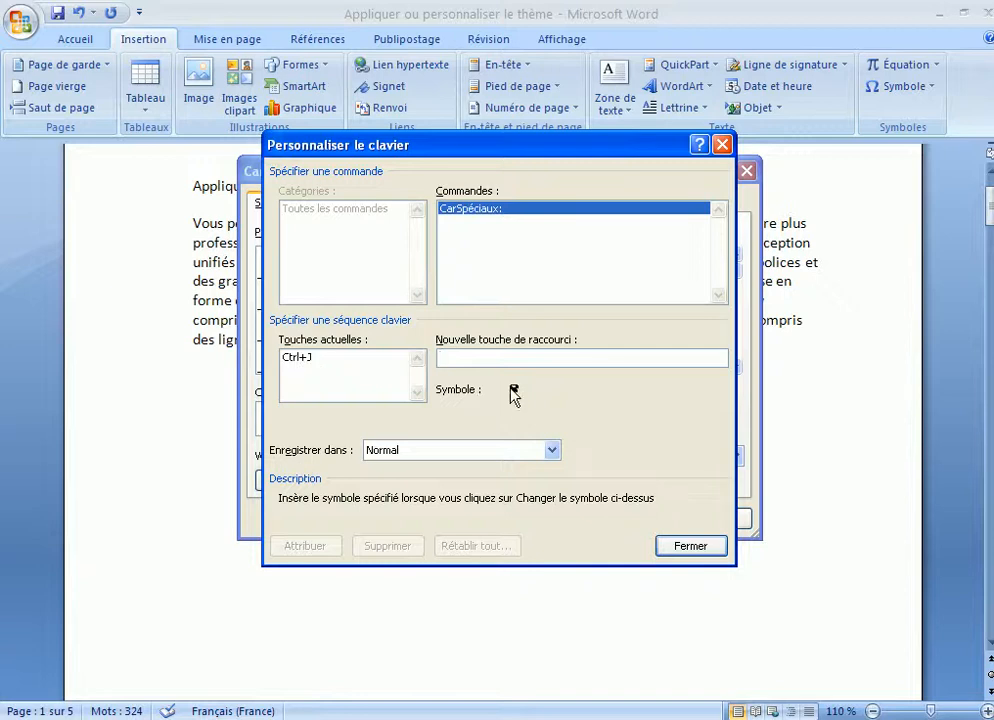
left_click(674, 549)
left_click(697, 526)
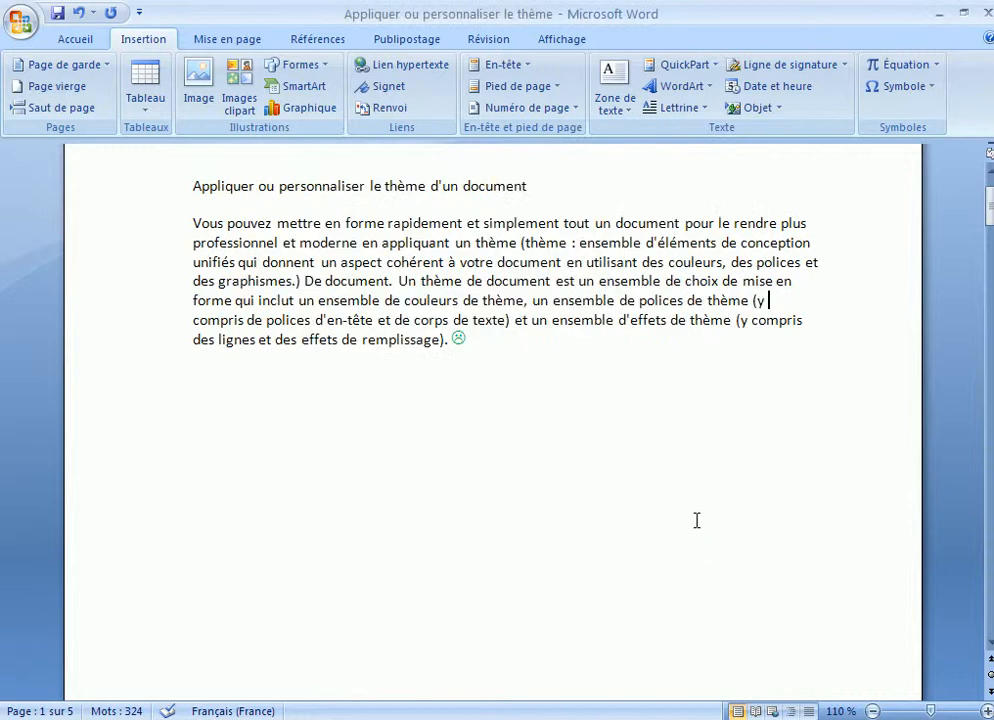
- Insert the telephone symbol with its assigned shortcut at the end of the title and before "Un thème de document"
scroll(697, 520, "up", 2)
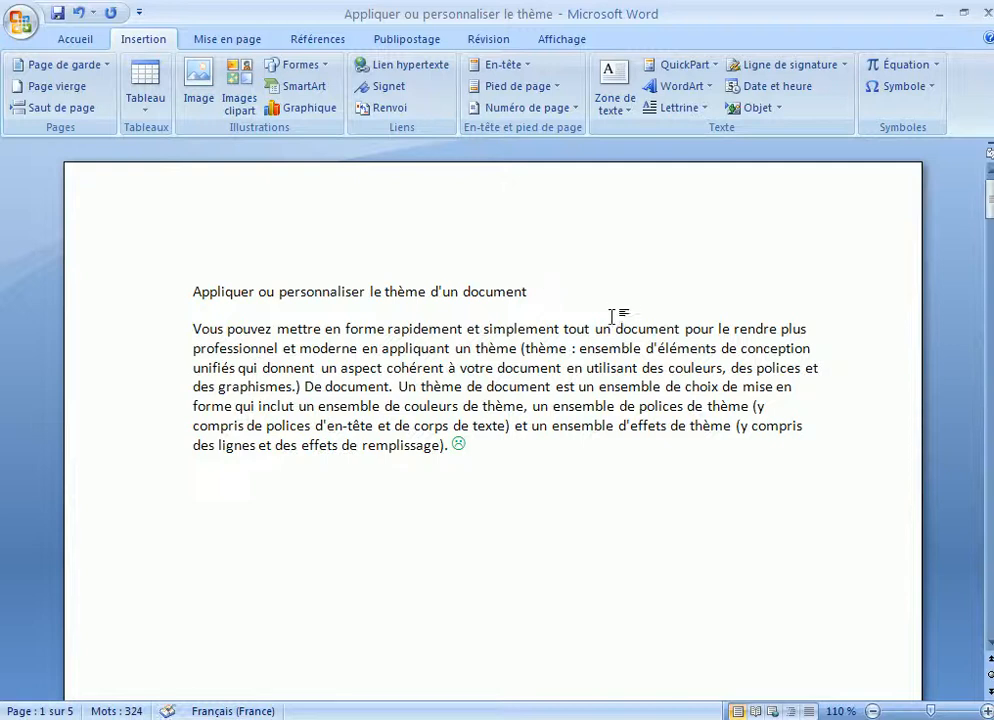
key("alt+t")
left_click(399, 387)
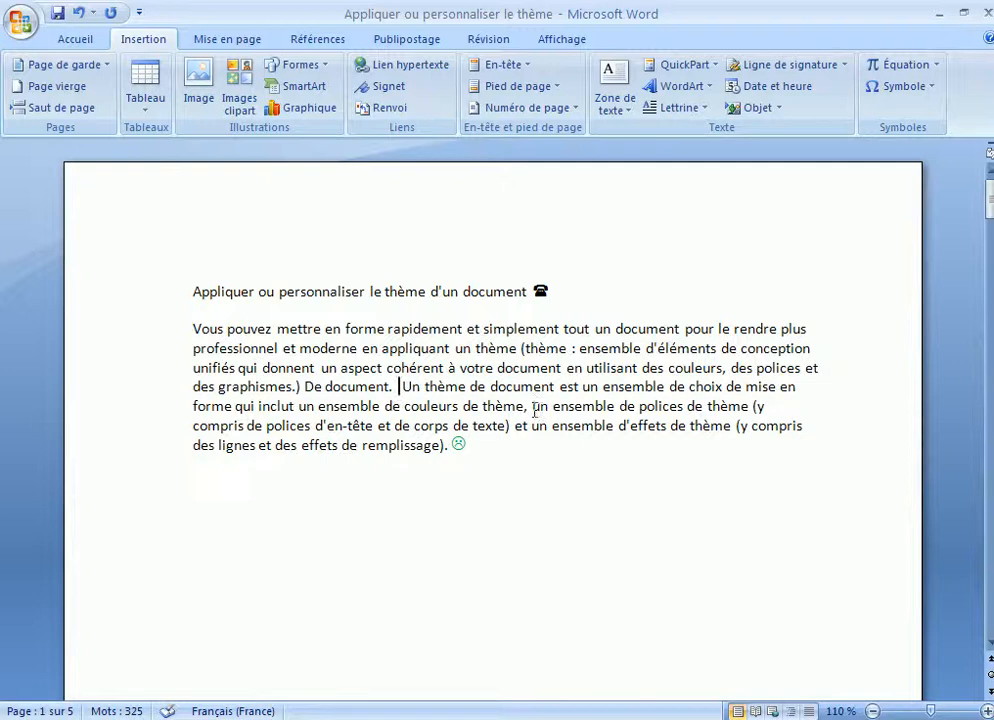
key("alt+t")
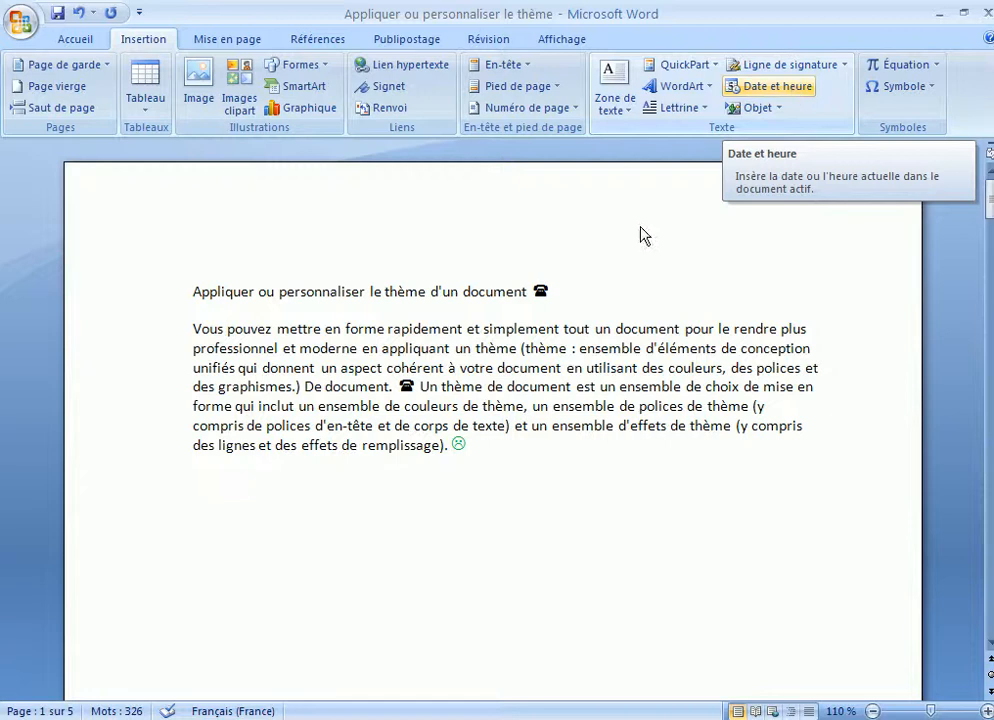
- Insert the current date and time after the title's telephone symbol in the 28/11/2014 09:42 format, without automatic updating
left_click(562, 289)
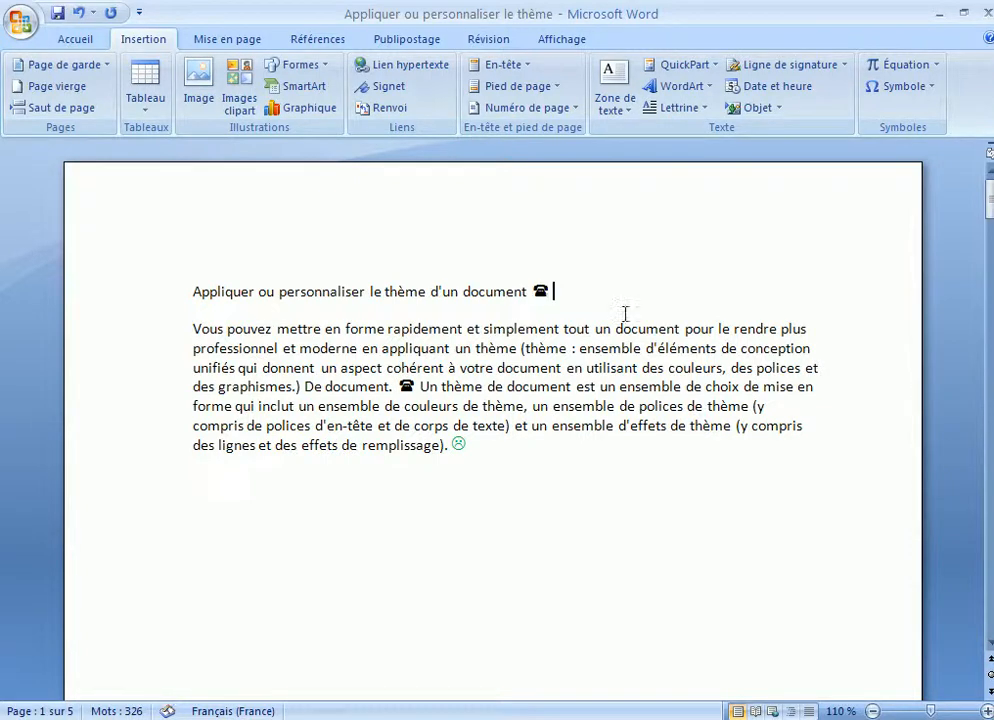
left_click(779, 93)
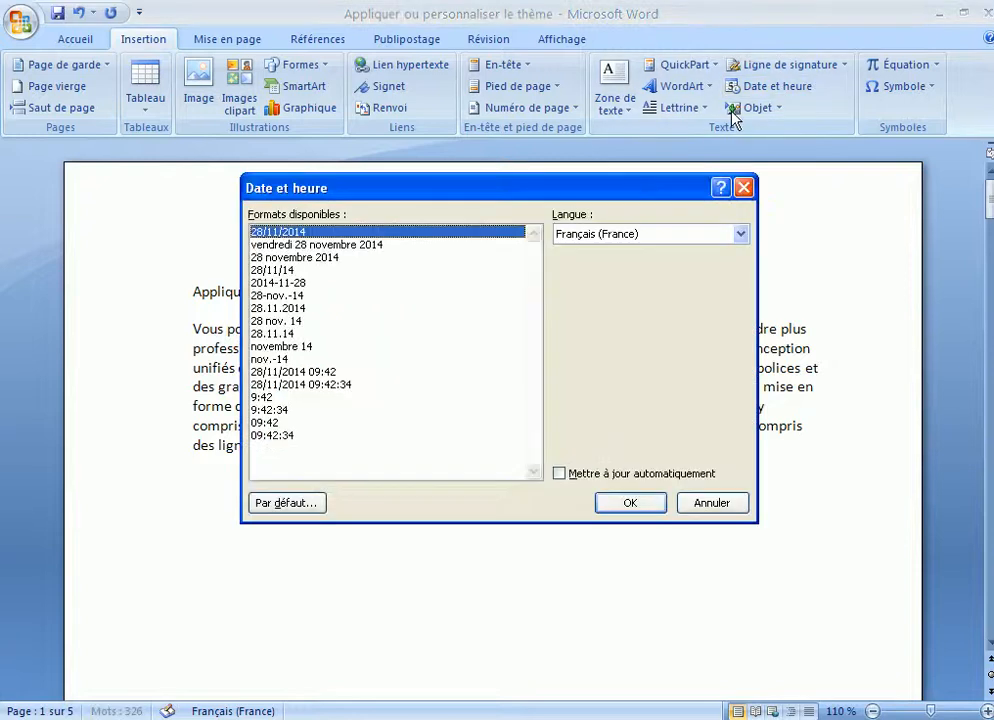
left_click_drag(487, 195, 535, 137)
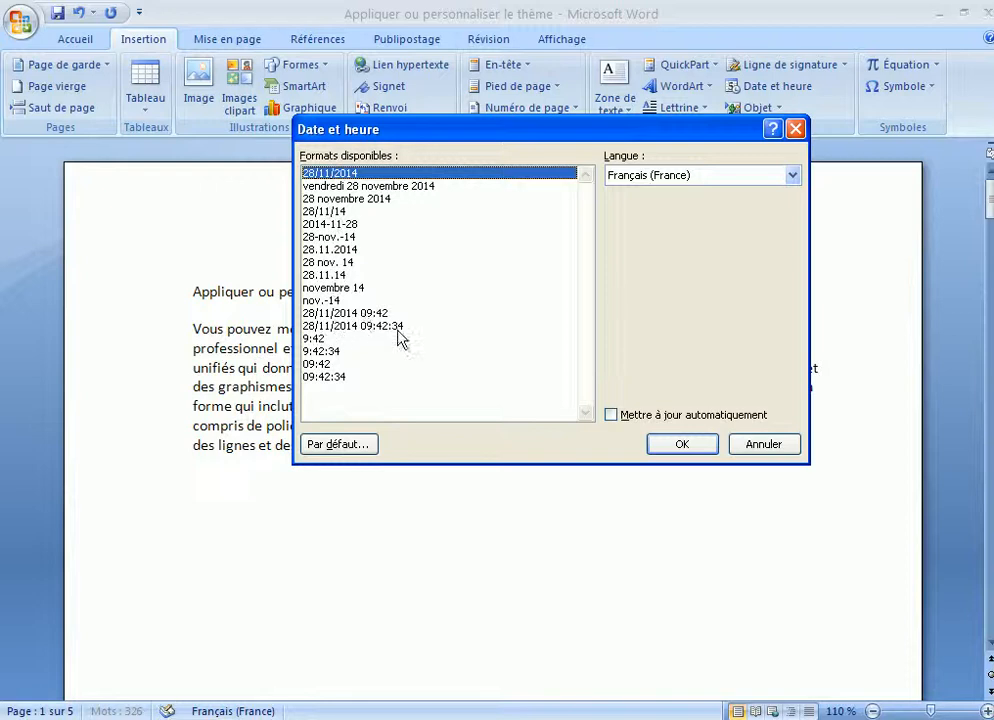
left_click(341, 314)
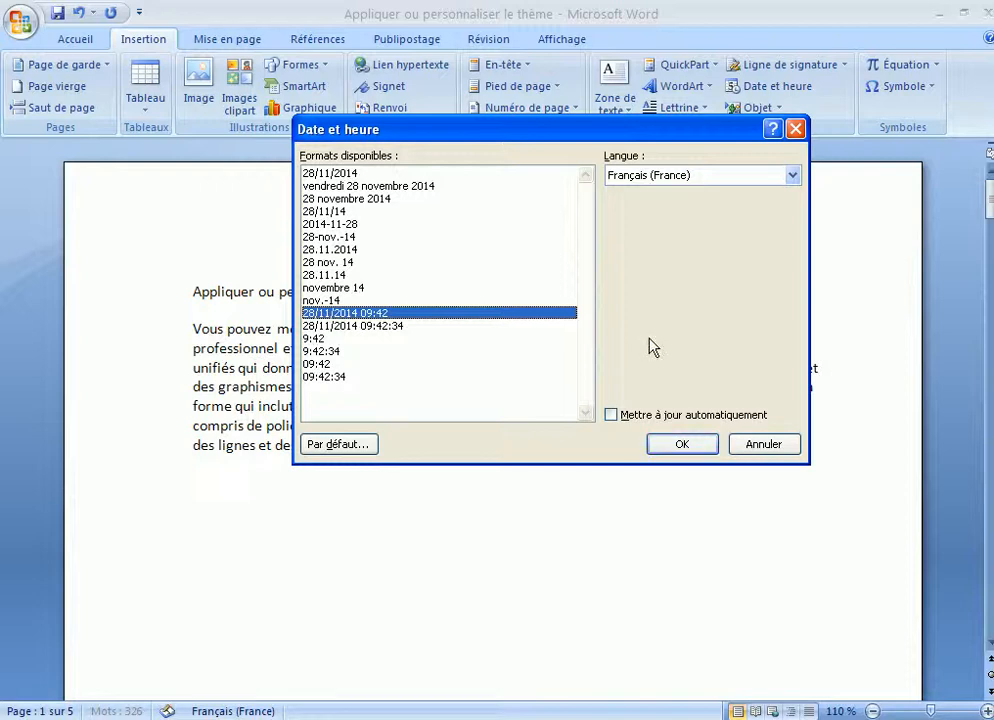
left_click(611, 415)
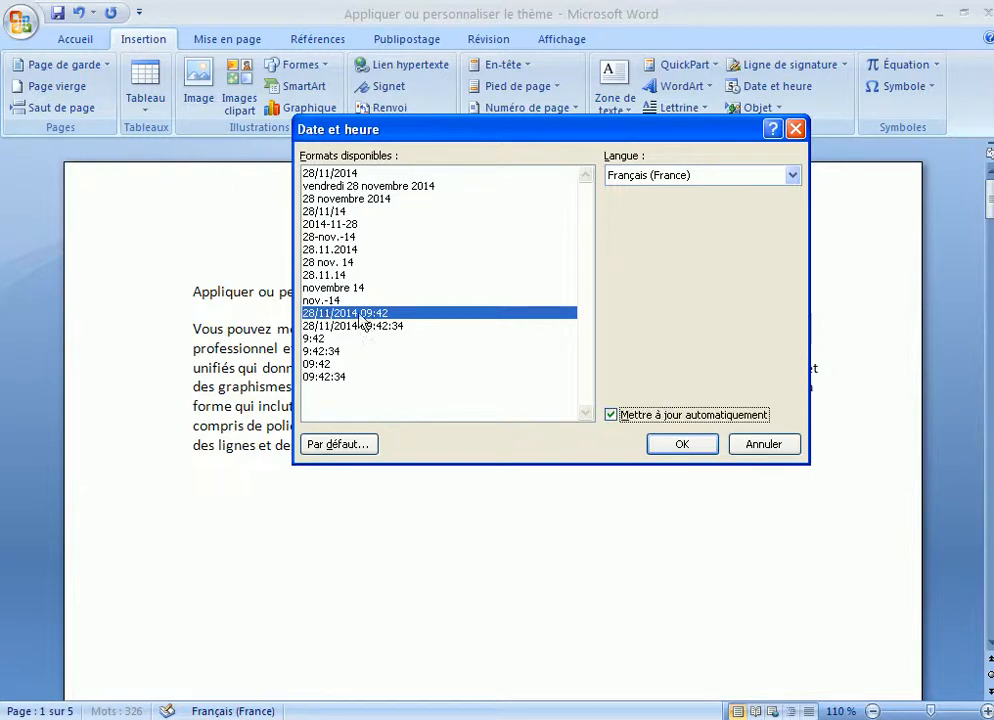
left_click(612, 414)
left_click(667, 444)
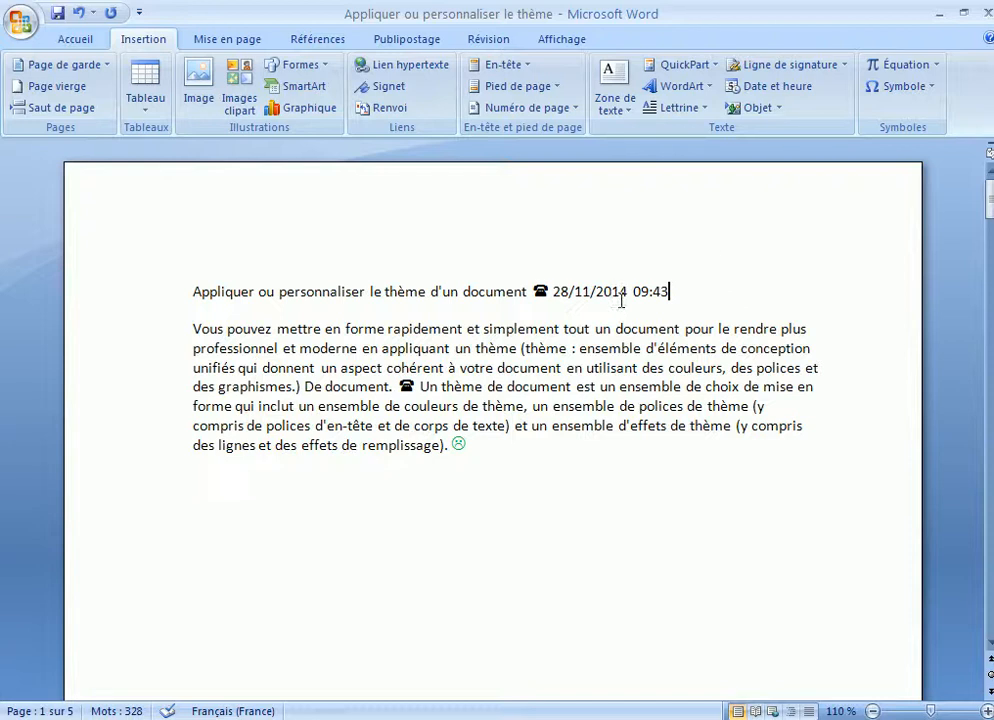
- Insert the date and time on a new line below the paragraph in the 28/11/2014 09:43:36 format, with automatic updating enabled
left_click(496, 440)
scroll(560, 400, "down", 2)
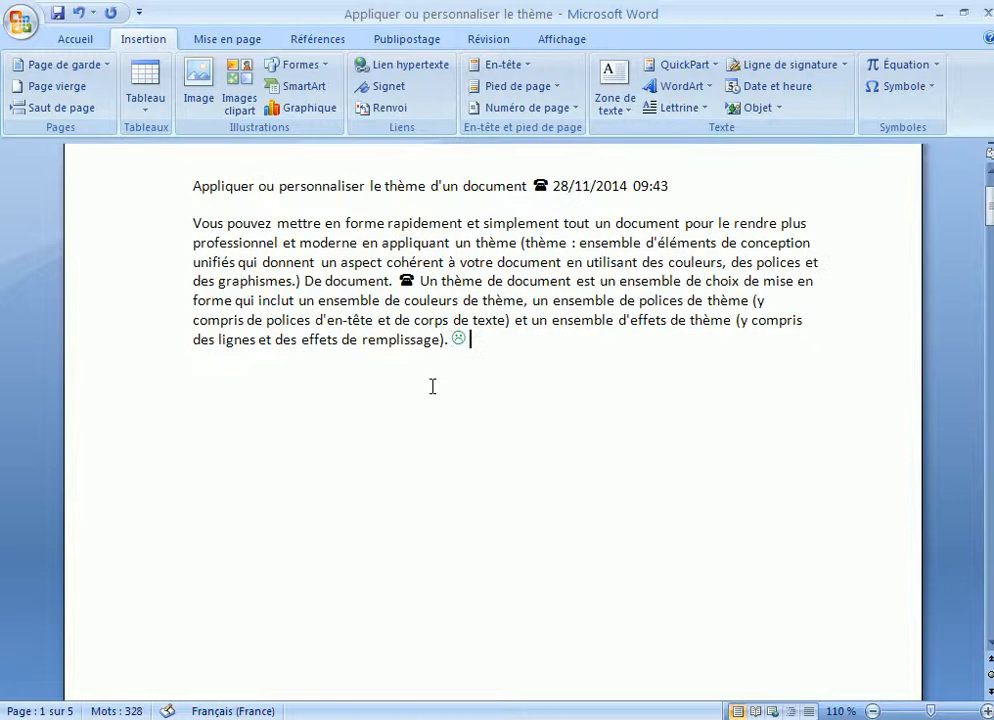
key("Return")
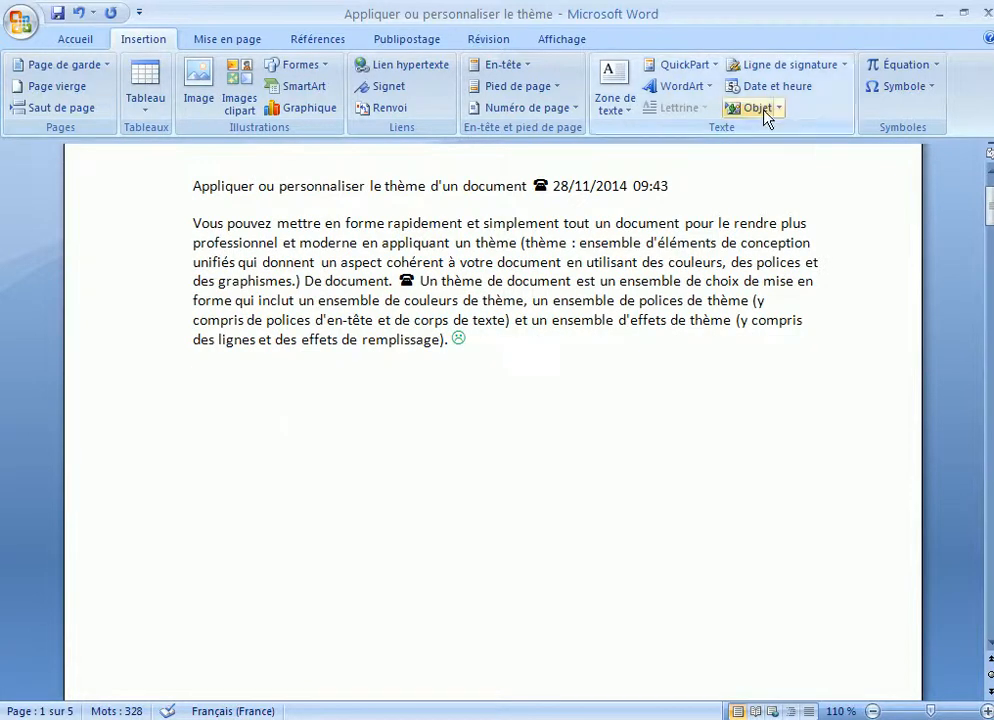
left_click(778, 88)
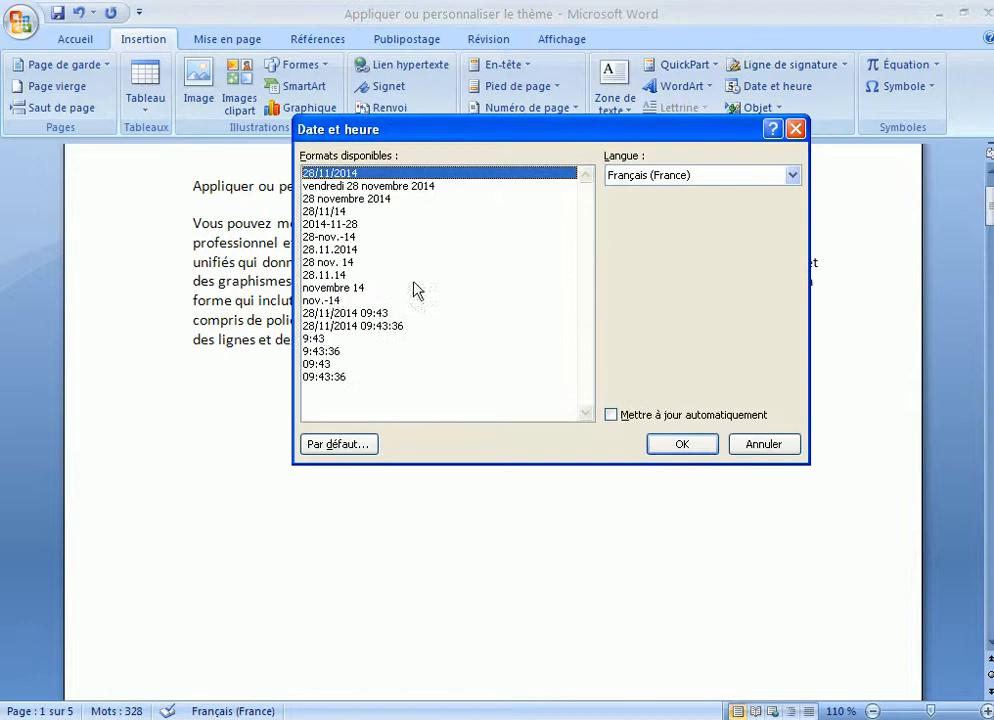
left_click(324, 328)
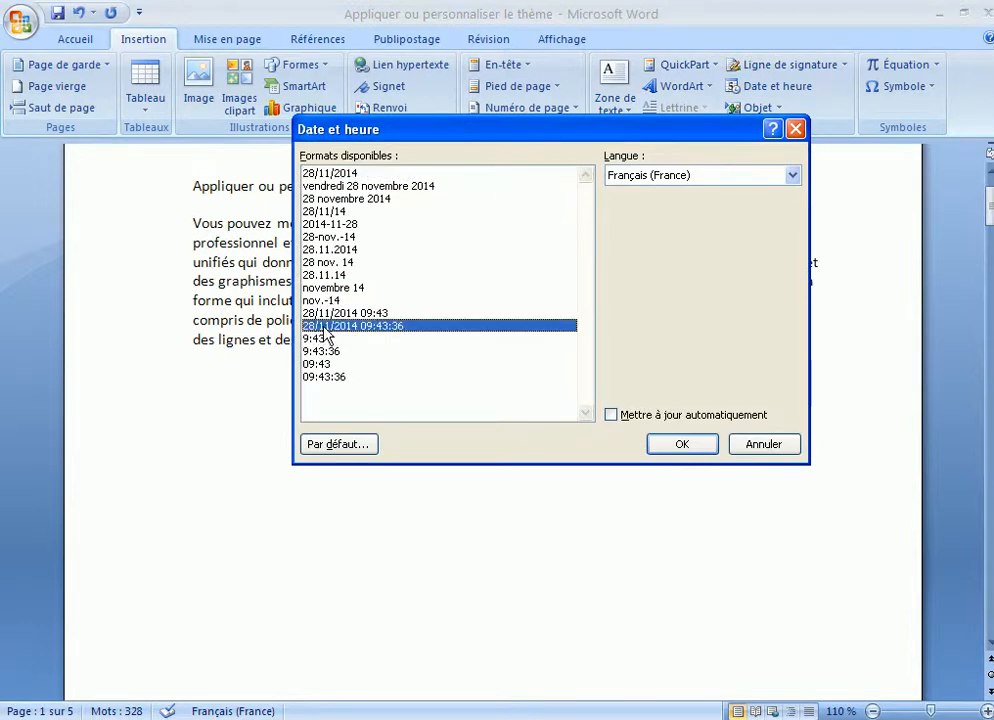
left_click(611, 415)
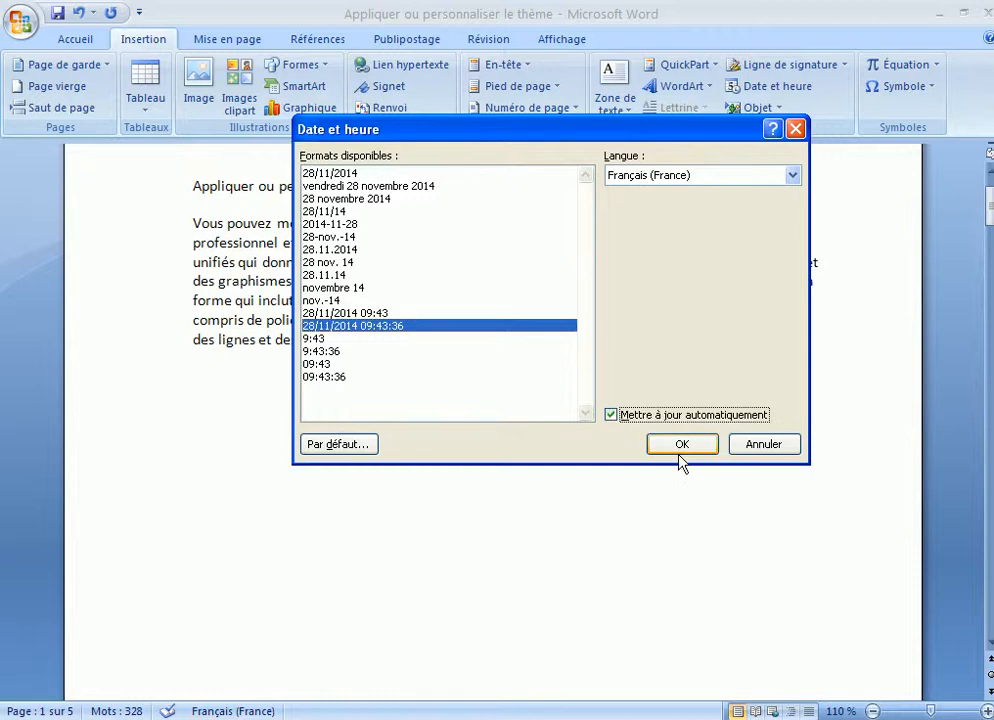
left_click(675, 446)
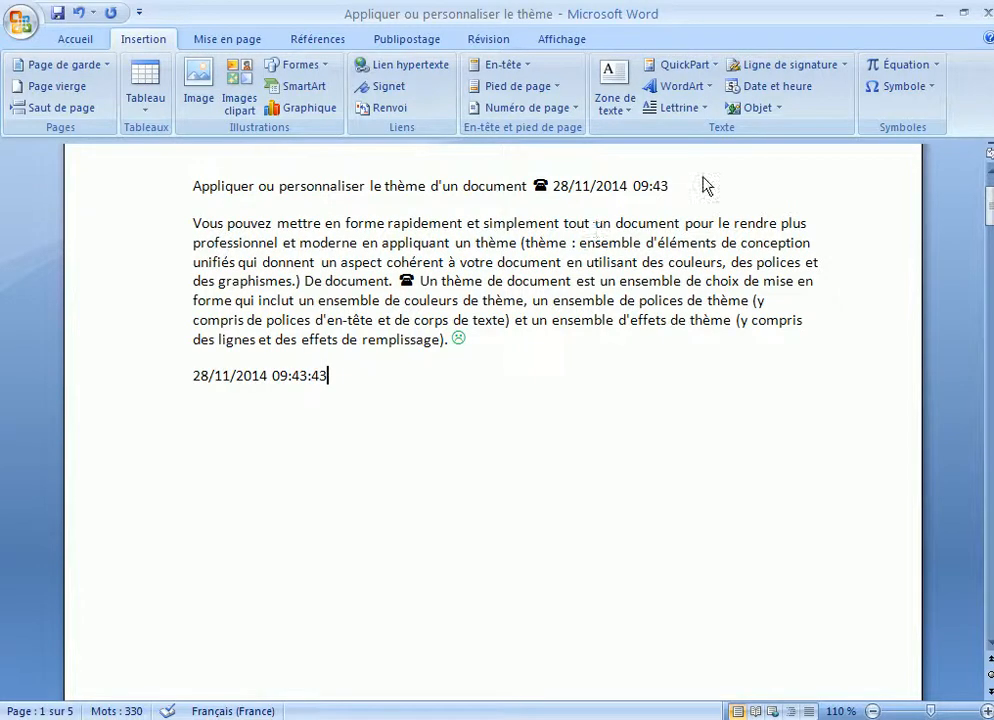
- Start a new empty paragraph below the automatically updating date and time
left_click(778, 110)
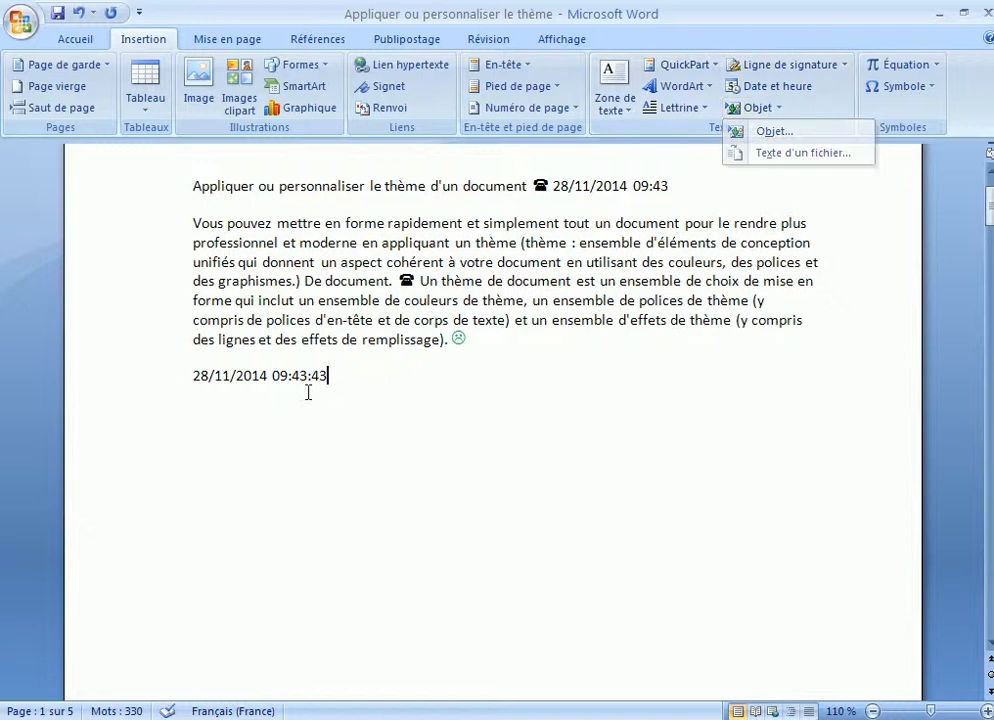
left_click(366, 372)
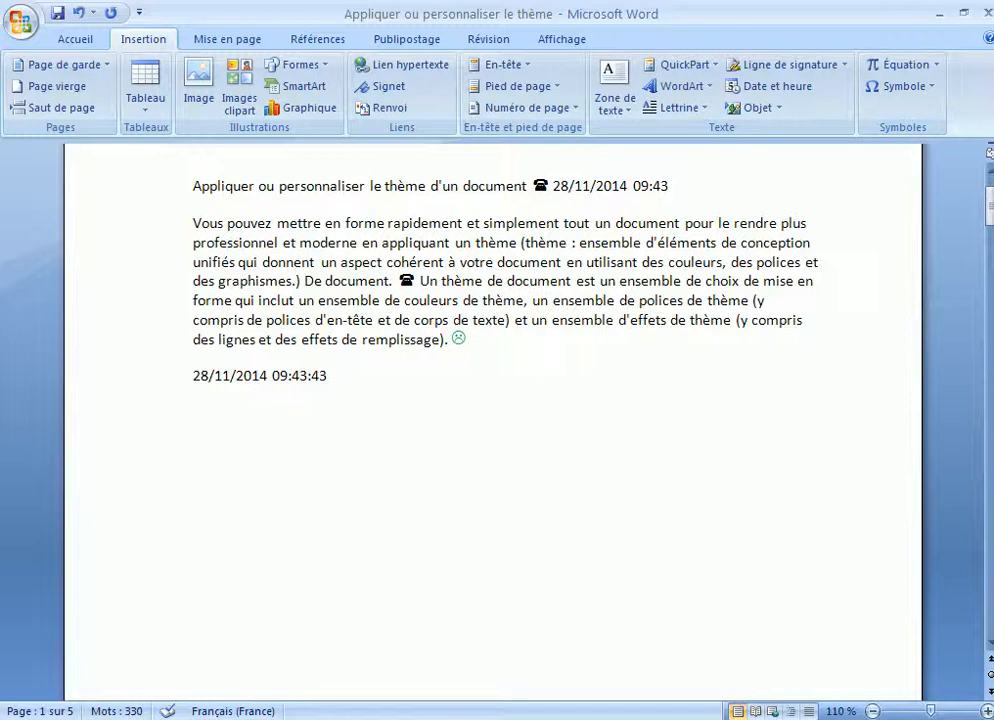
key("Return")
left_click(778, 109)
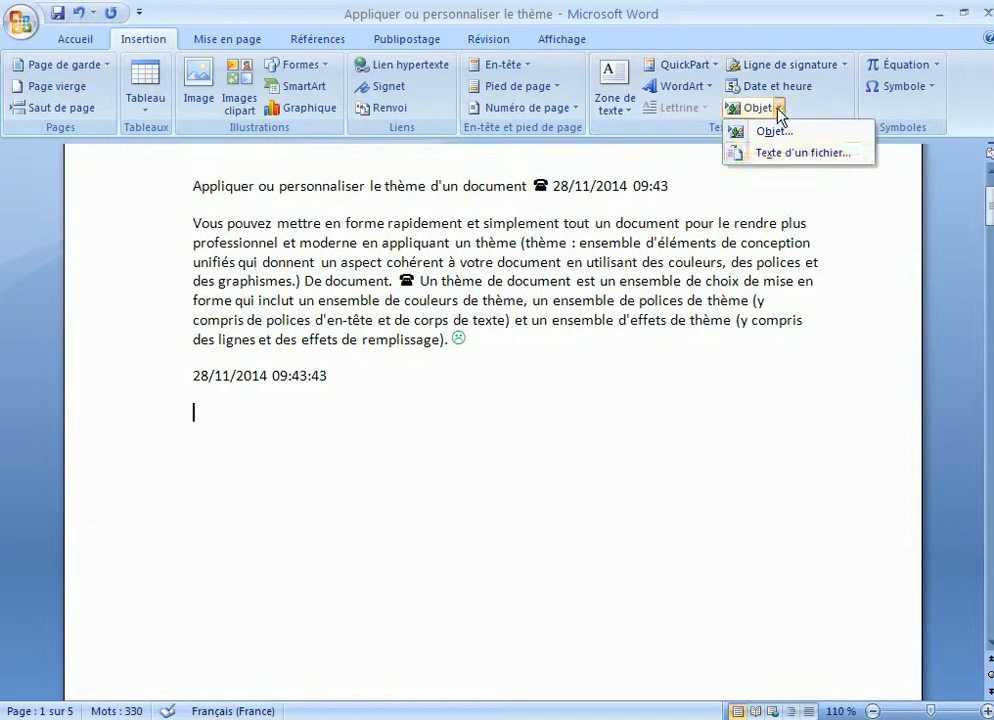
left_click(831, 155)
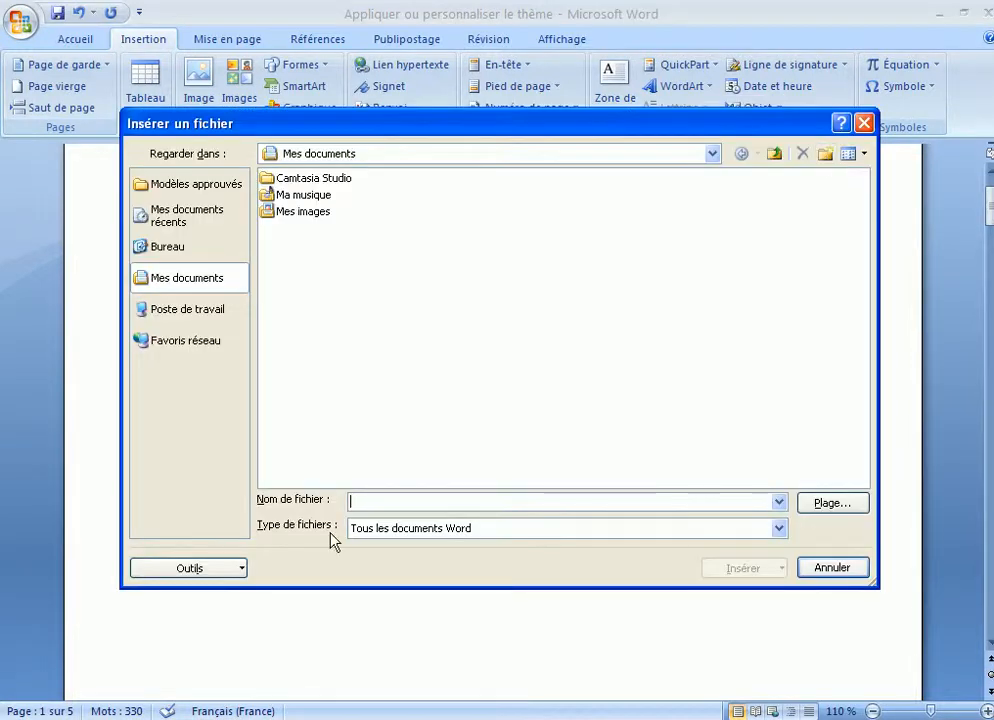
left_click(294, 218)
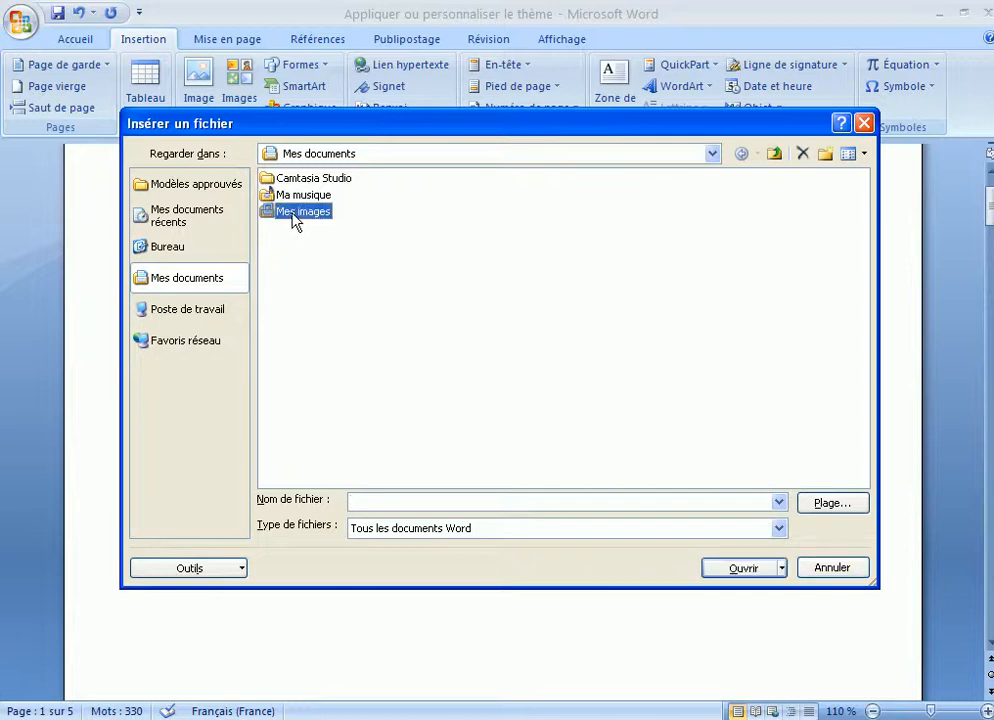
double_click(294, 218)
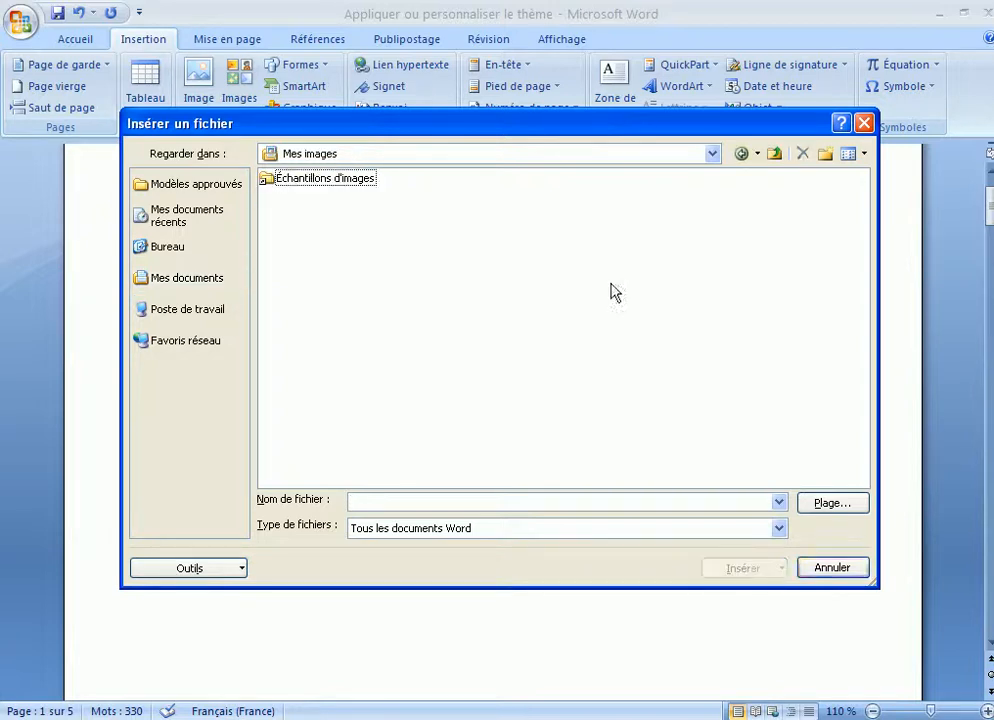
left_click(832, 568)
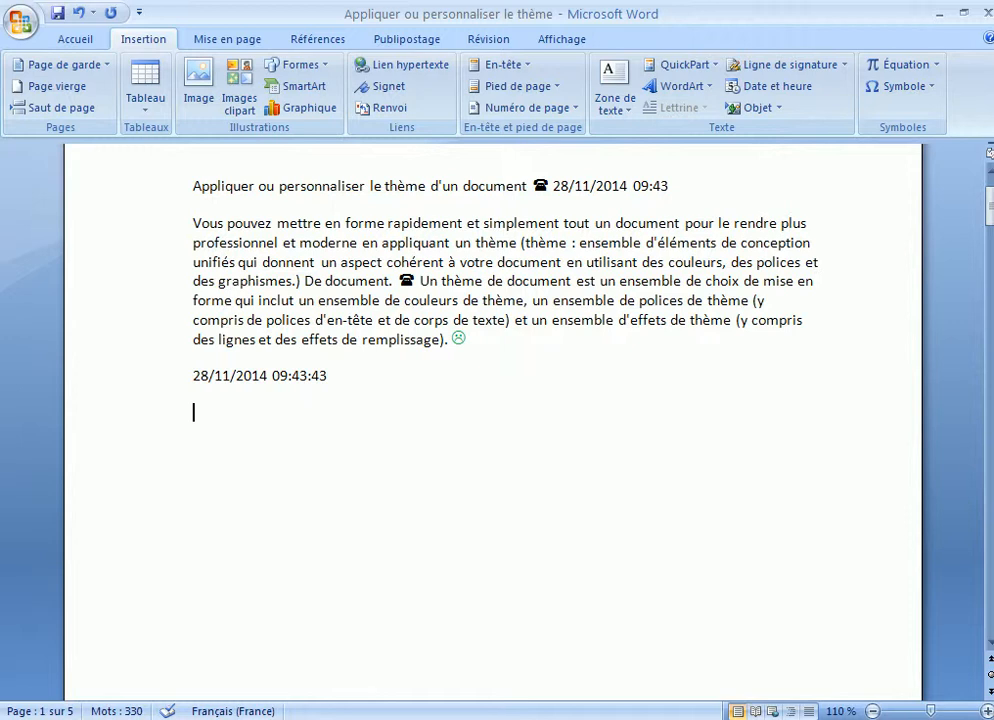
- Open a new blank Word document and fill a little over two lines with capital M characters, ending with a period
key("super")
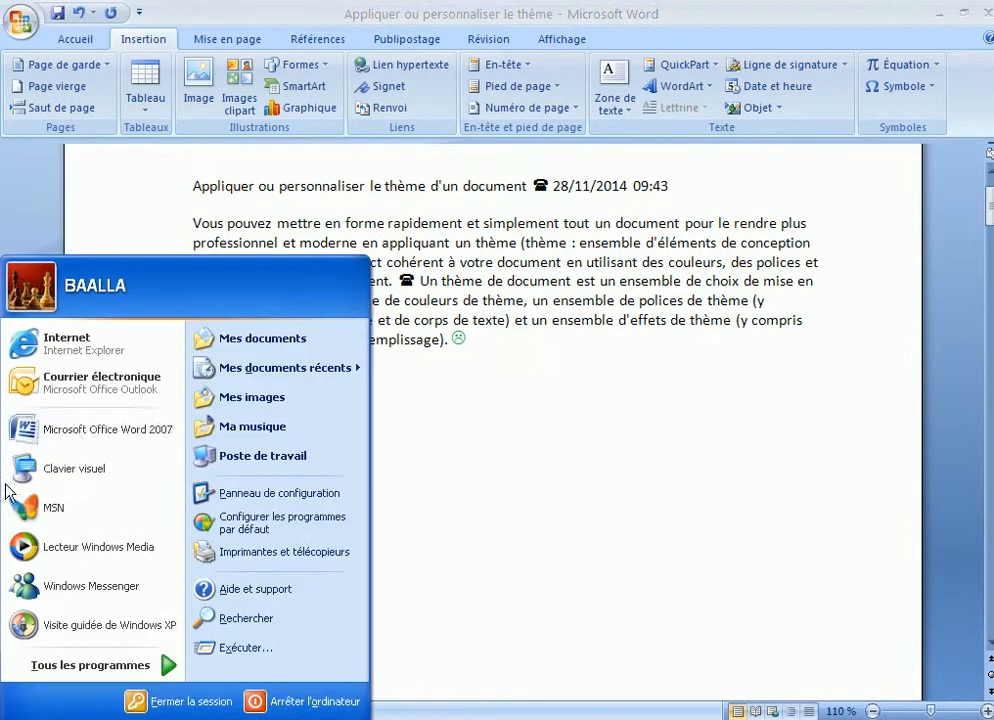
left_click(70, 430)
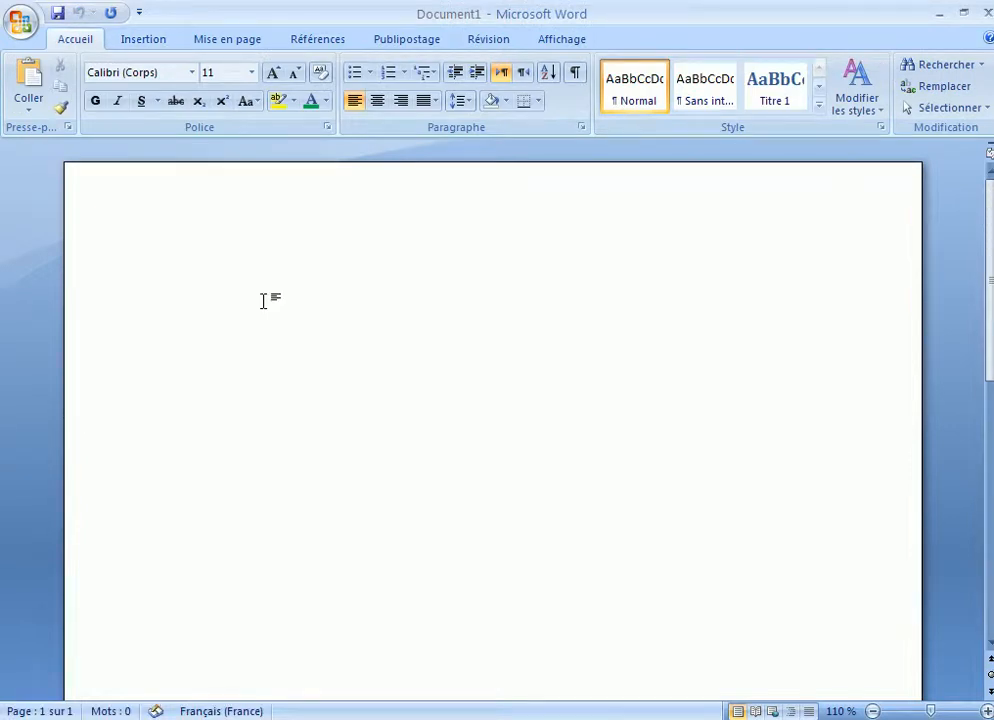
type("MMMMMMMMMMMMMMMMMMMMMMMMM")
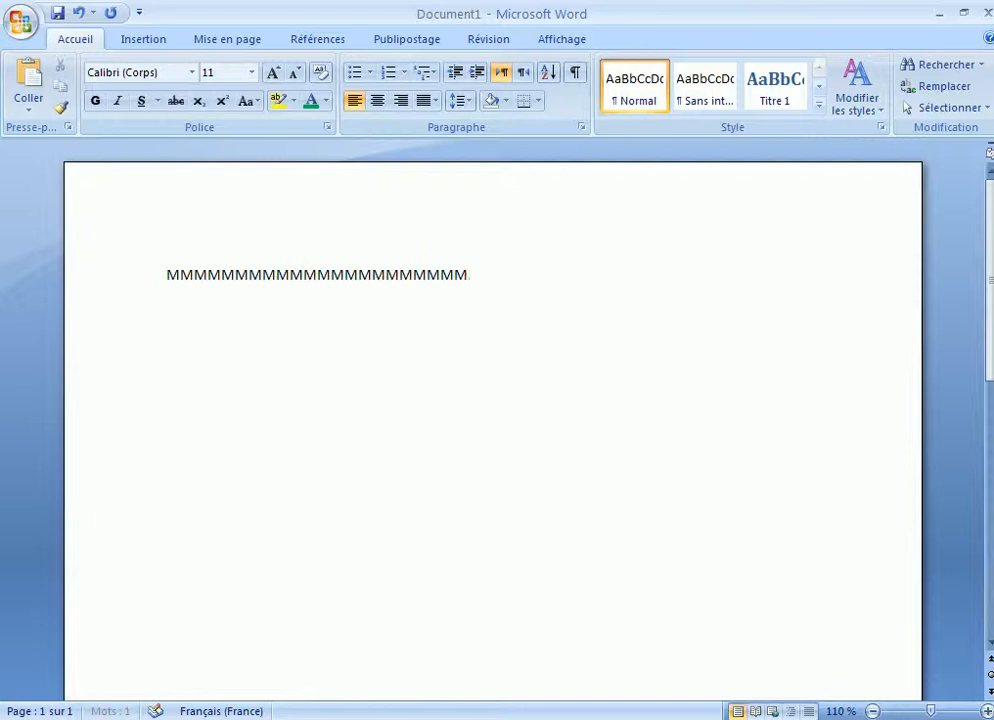
type("MMMMMMMMMMMMMMMMMMMMMMMMMMMMMMMMMMMMMMMMMMMMMMM")
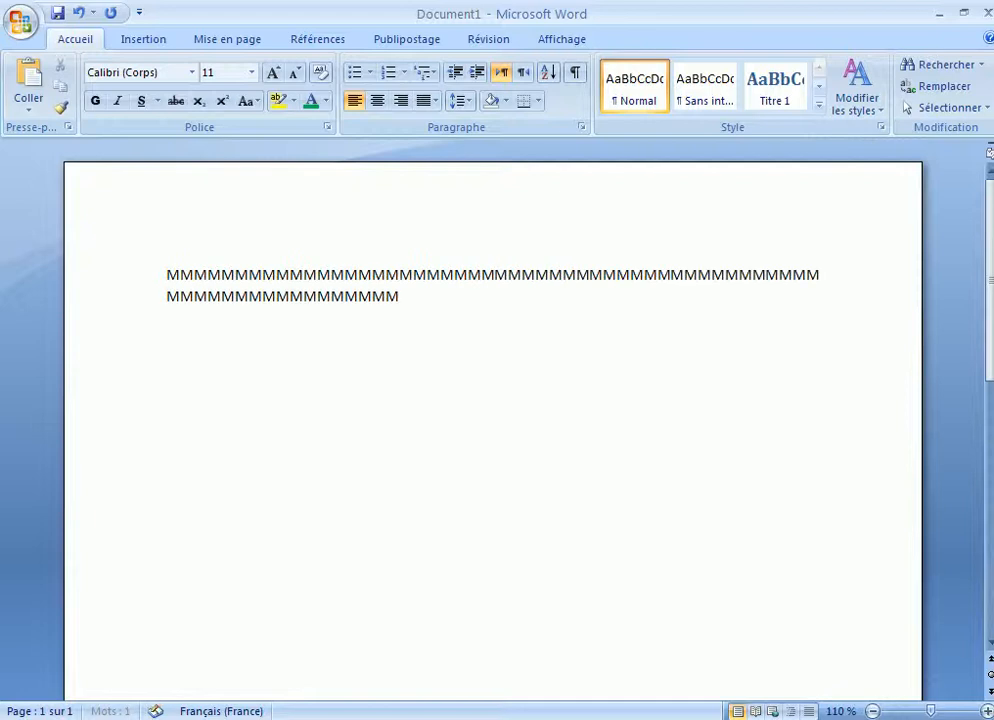
type("MMMMMMMMMMMMMMMMMMMMMMMMMMMMMMMMMMMMMMMMMMMMMMMMM")
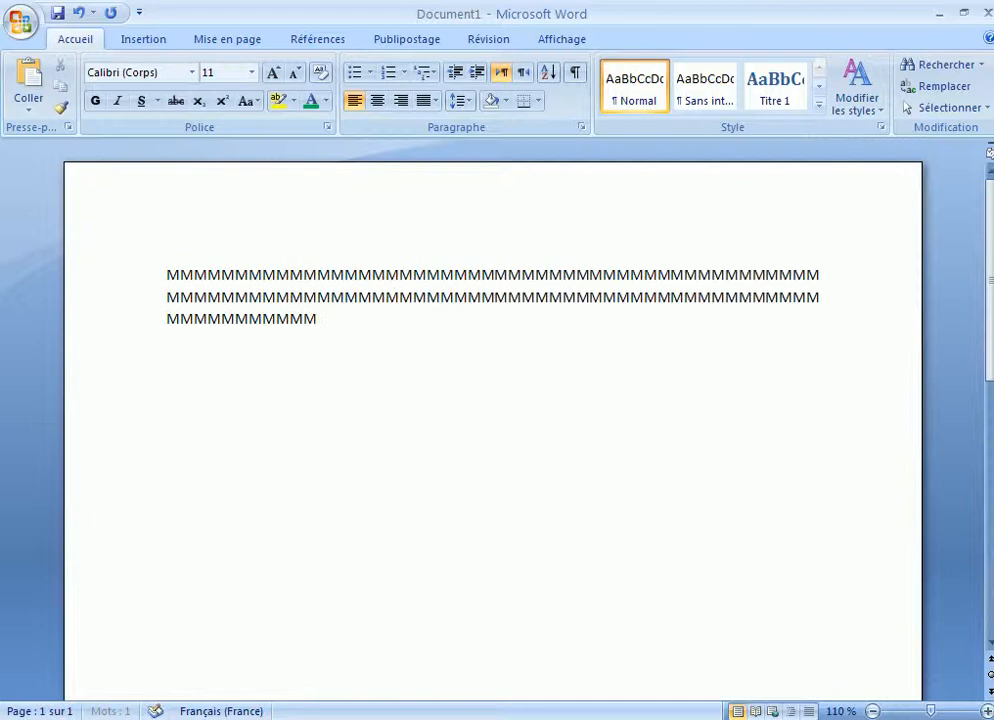
type("MM.")
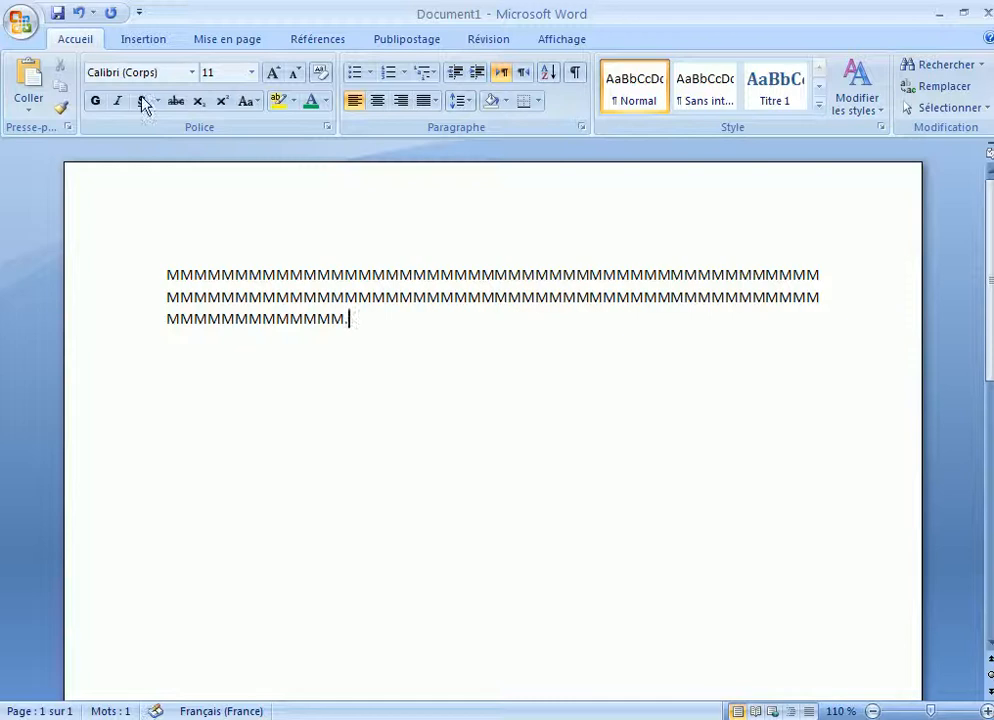
- Save the new document as MMM in the Mes documents folder, in Document Word format
left_click(56, 14)
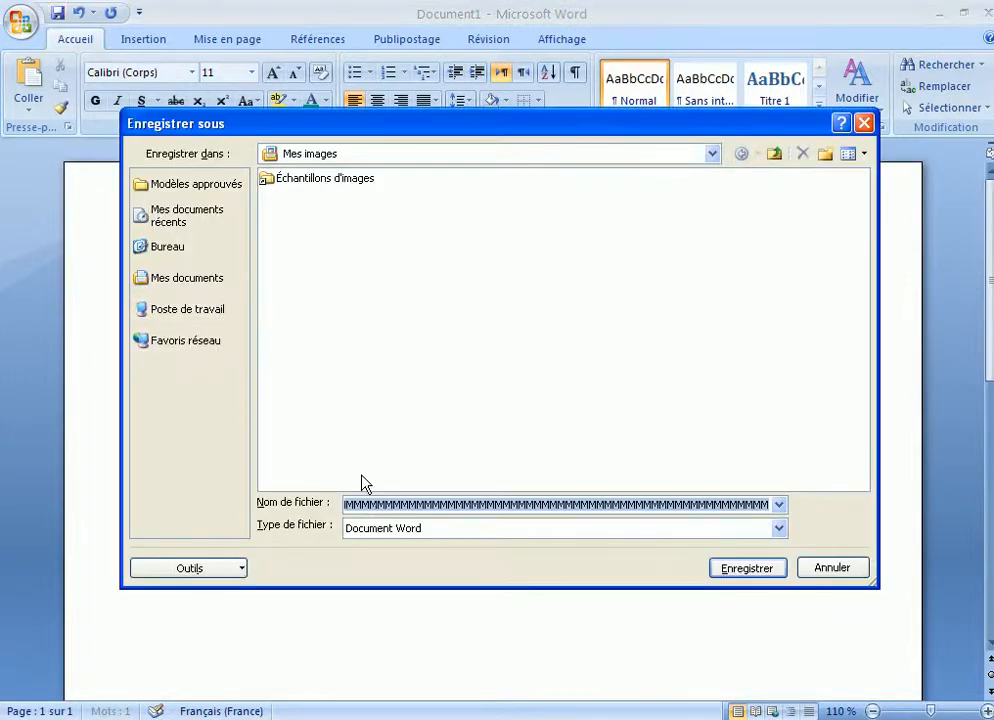
type("MM")
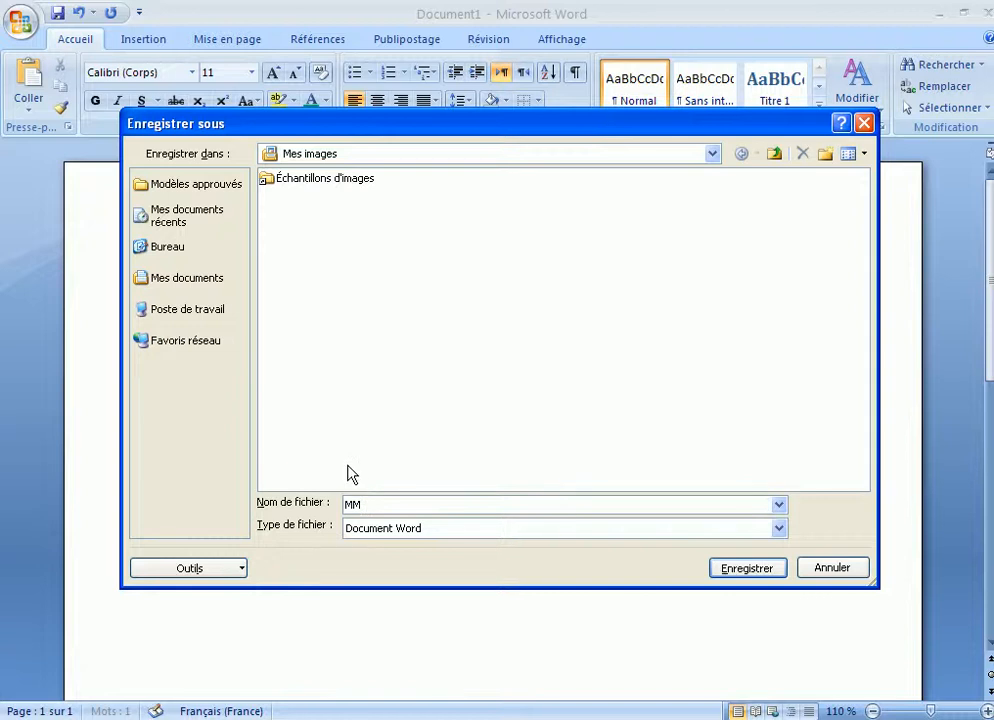
type("M")
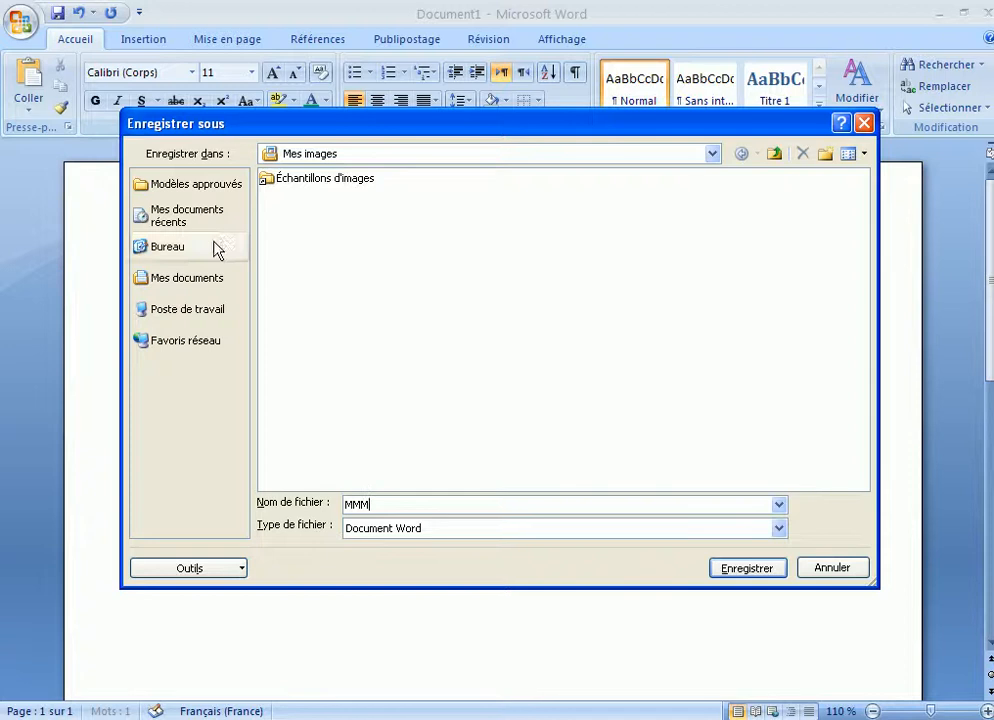
left_click(185, 291)
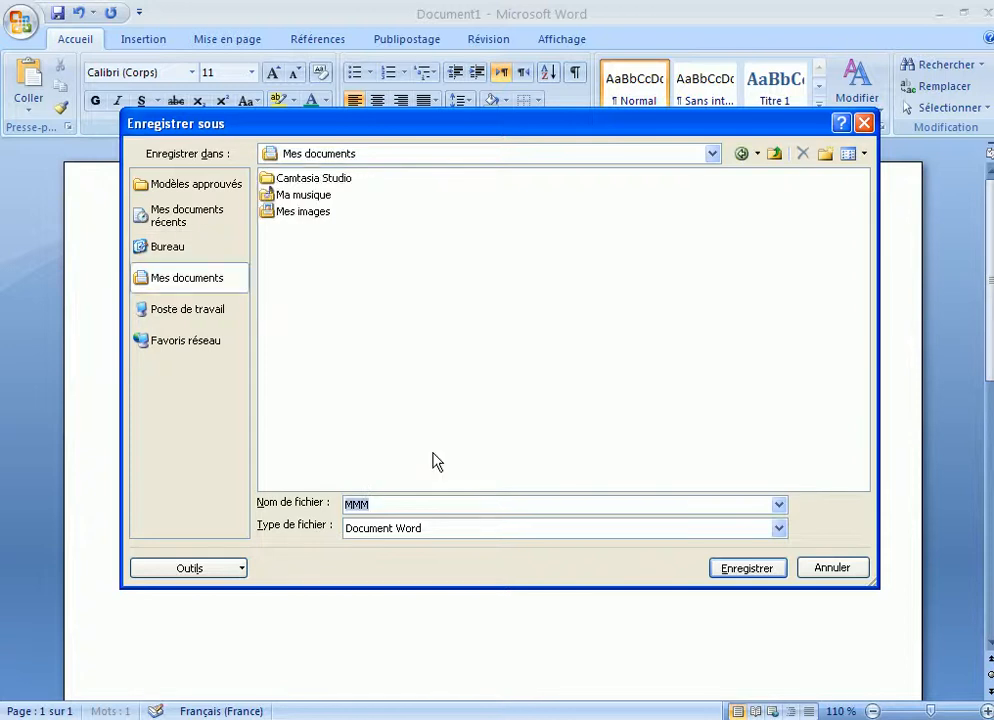
left_click(746, 568)
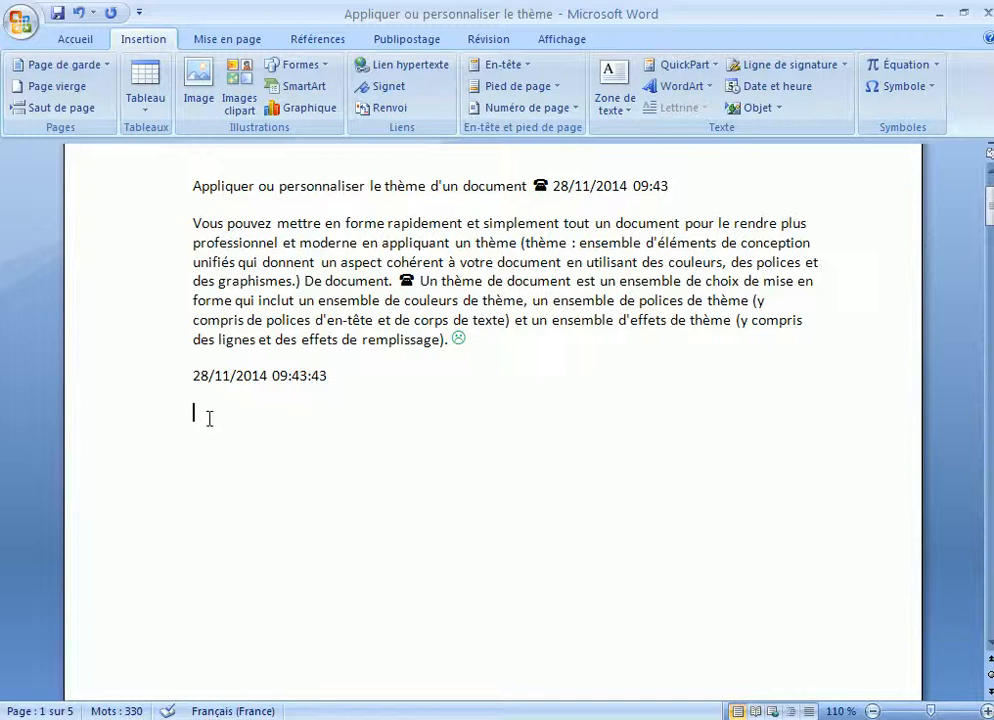
- Insert the text of the MMM file from Mes documents into the theme document's empty paragraph below the second date and time
left_click(779, 109)
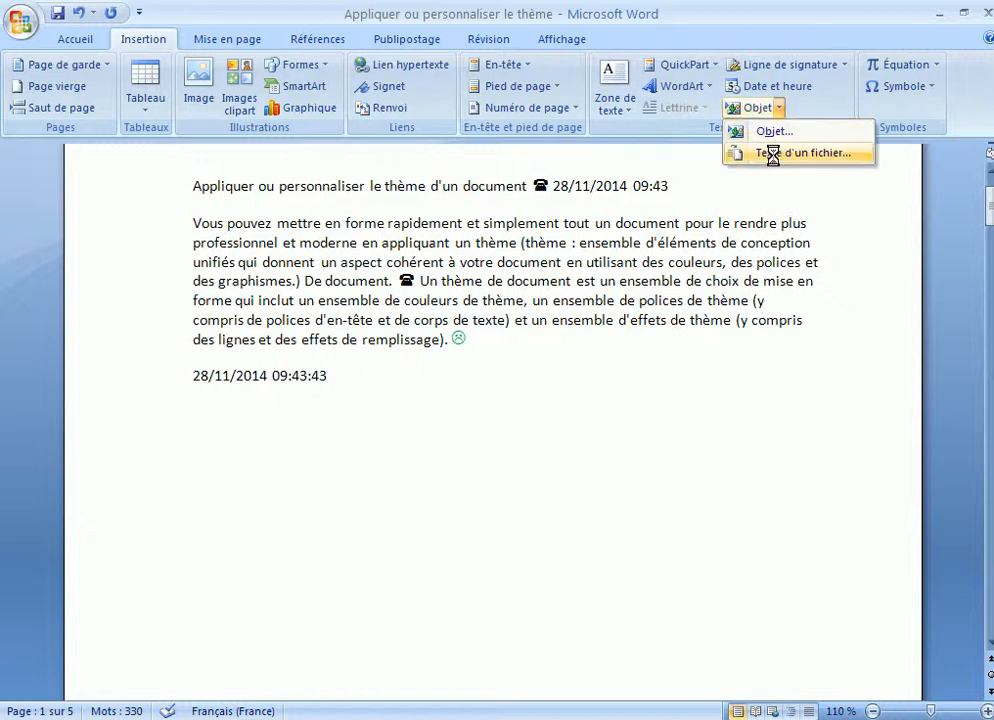
left_click(772, 153)
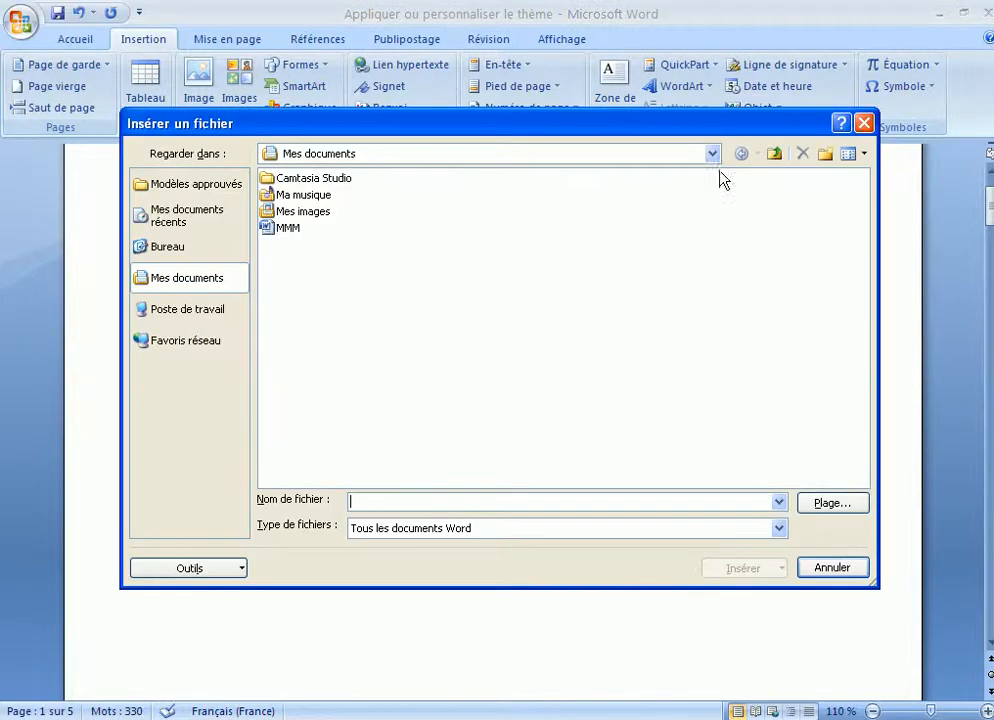
left_click(270, 231)
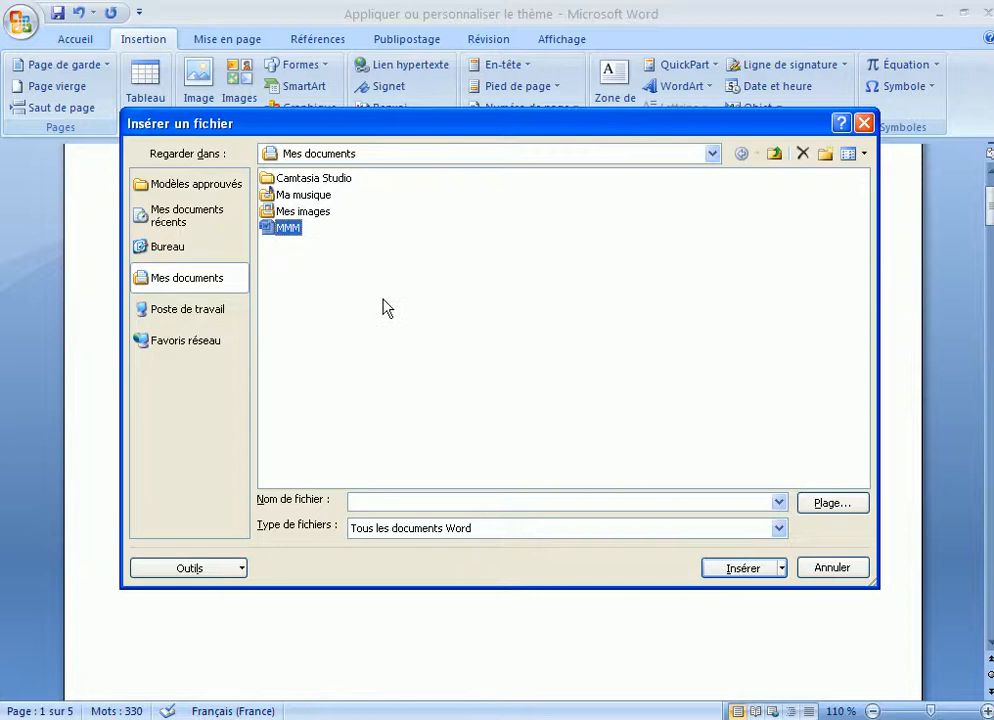
left_click(741, 572)
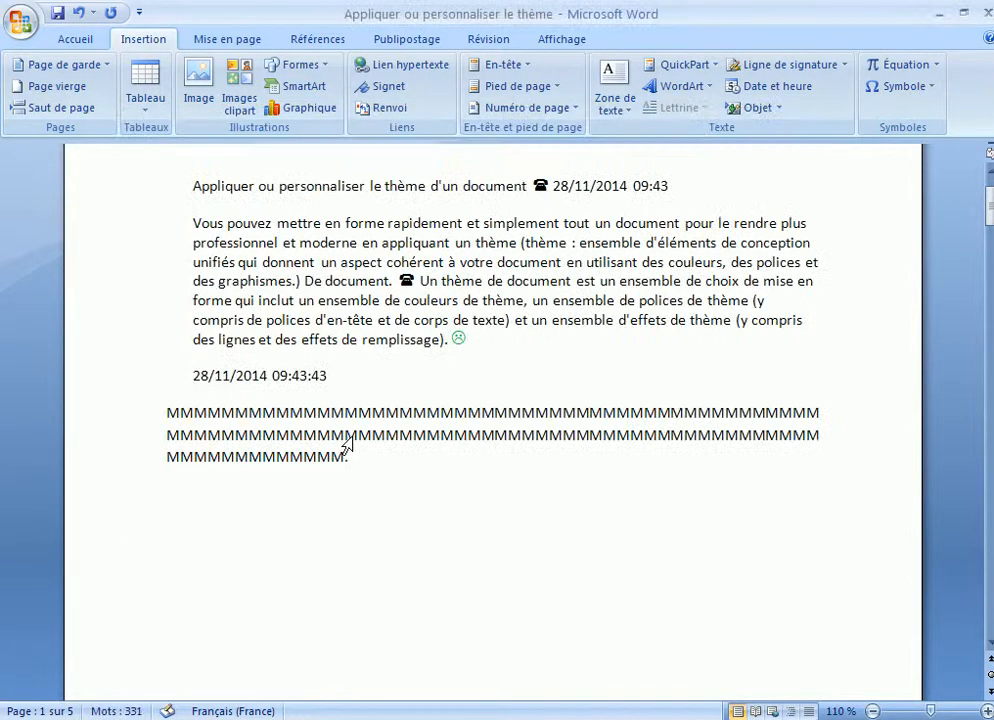
double_click(137, 437)
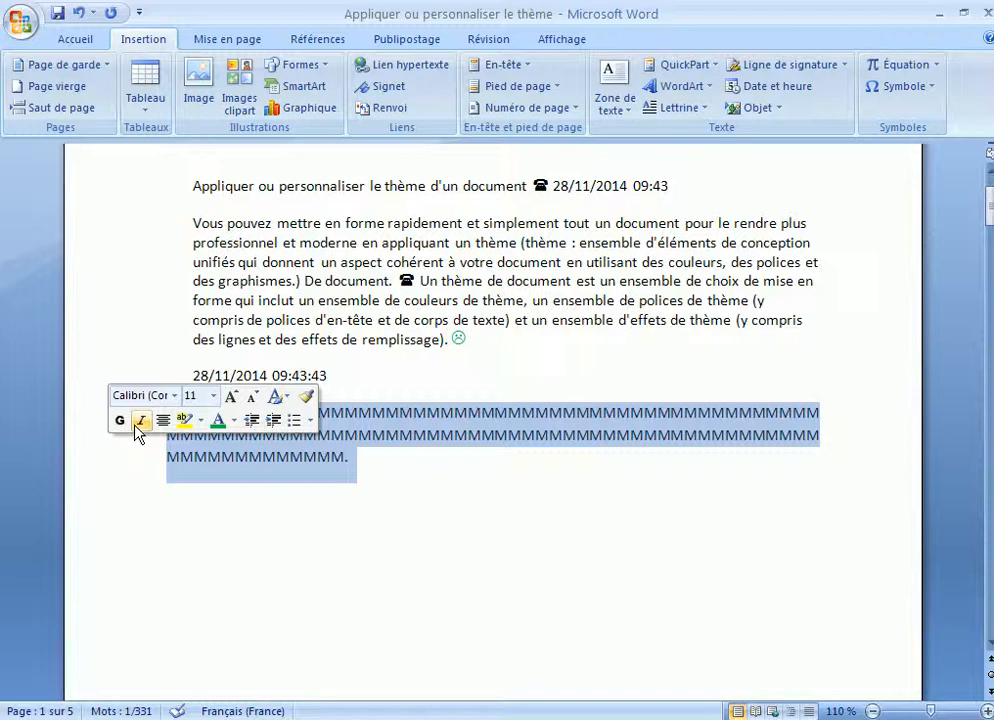
left_click(192, 641)
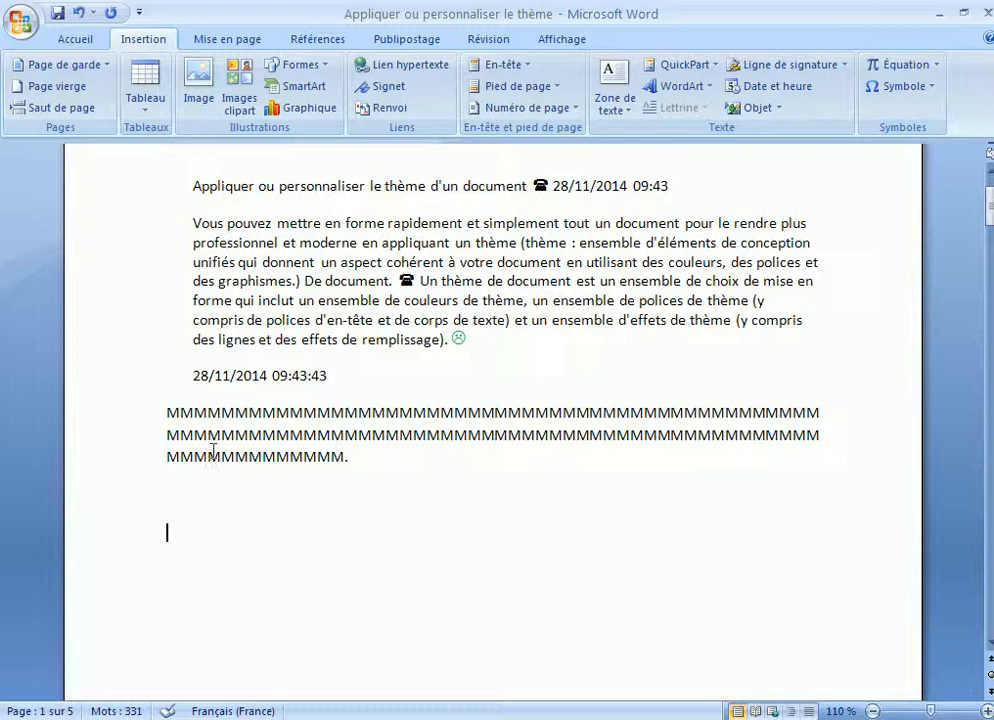